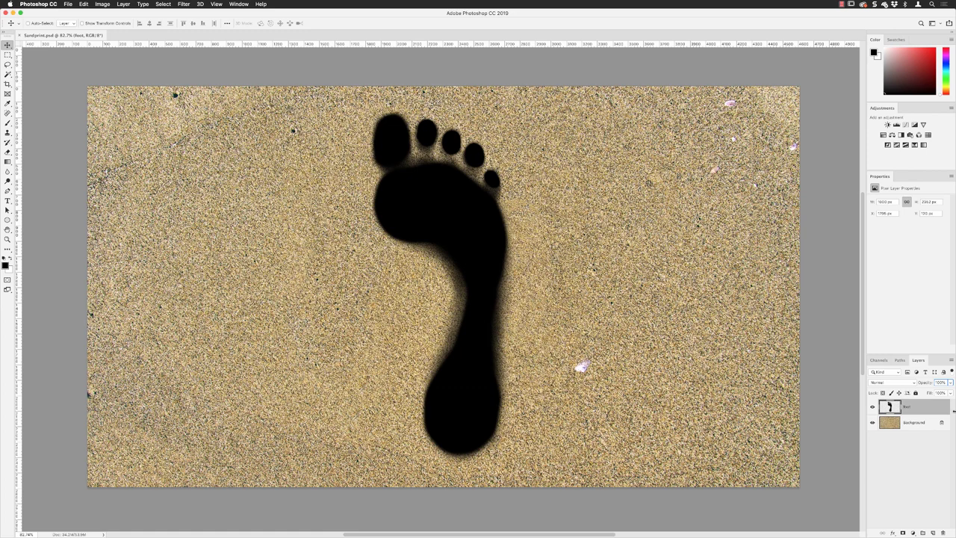
# Step: Float the Layers panel over the sand beside the footprint and convert the foot layer to a smart object
pyautogui.moveTo(919, 363); pyautogui.dragTo(618, 141)
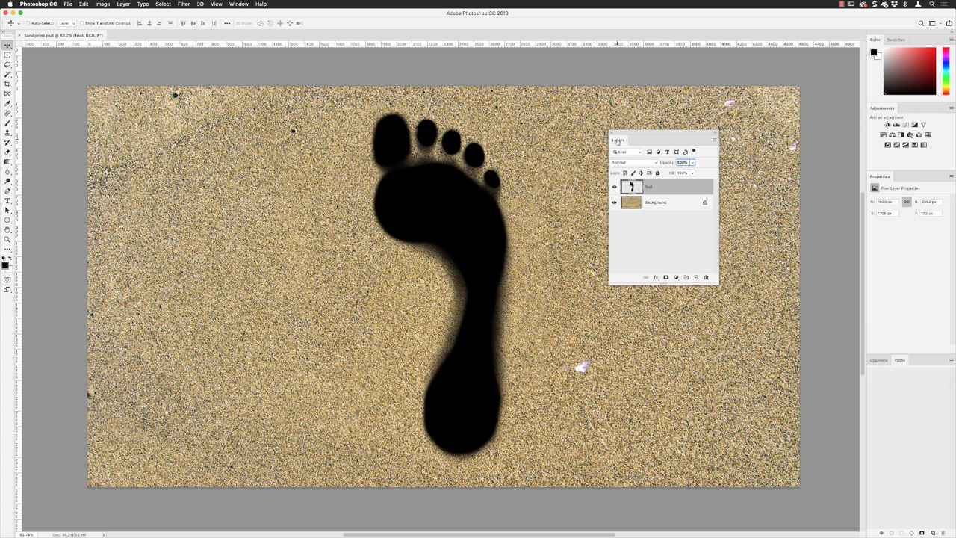
pyautogui.moveTo(630, 136); pyautogui.dragTo(186, 120)
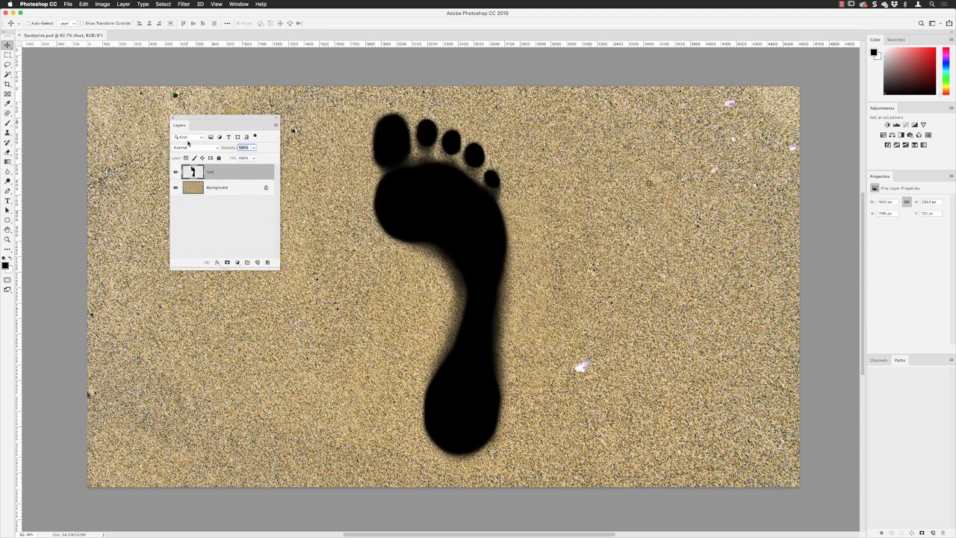
pyautogui.rightClick(212, 175)
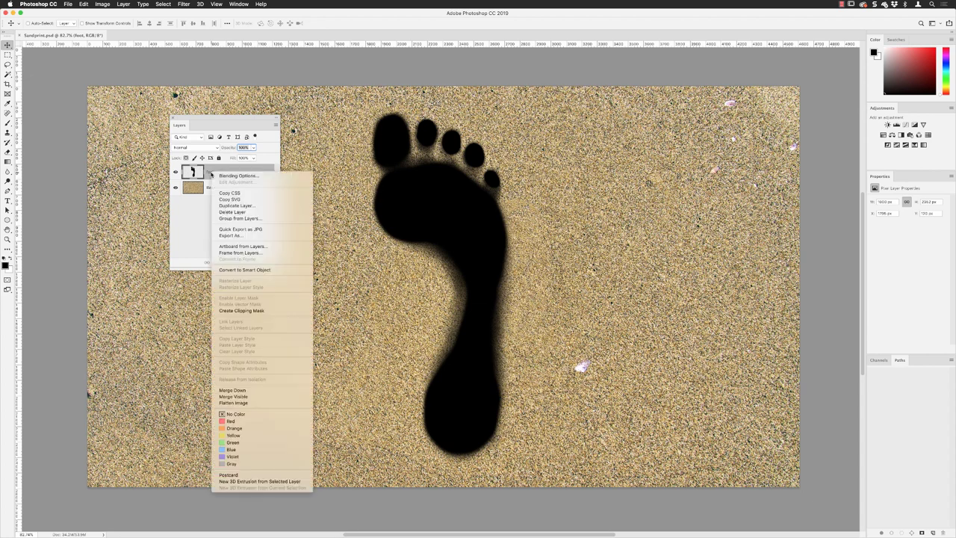
pyautogui.click(241, 271)
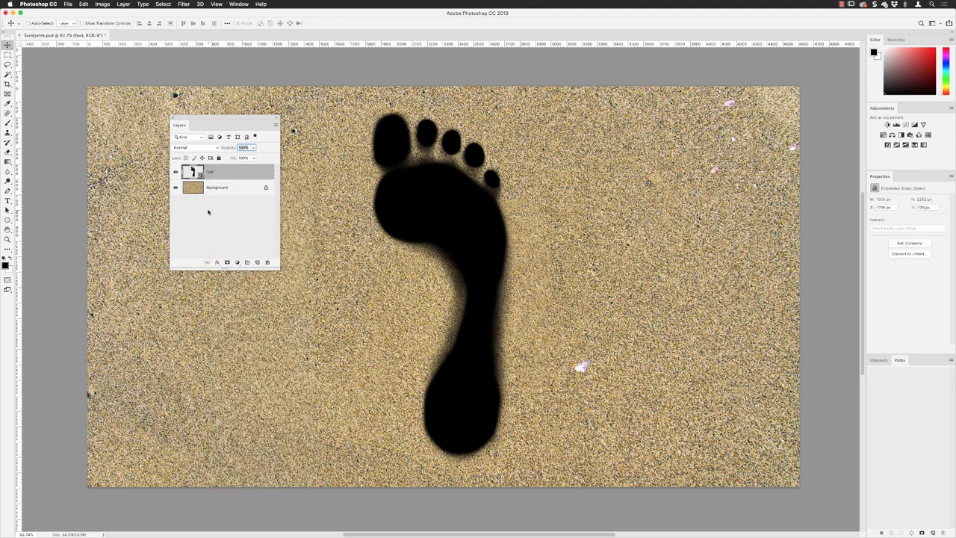
# Step: Rotate the foot layer clockwise by about 30° with Free Transform and apply the rotation
pyautogui.click(84, 4)
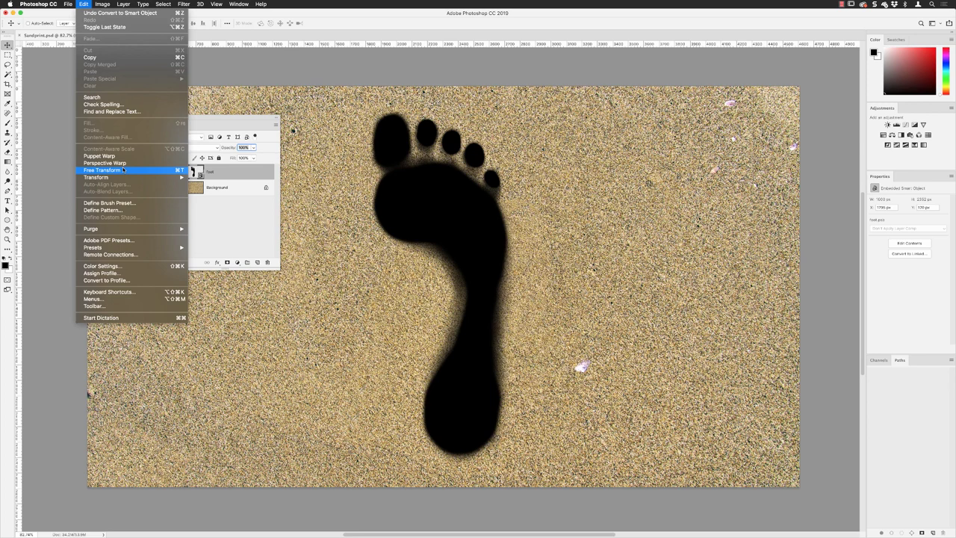
pyautogui.click(183, 170)
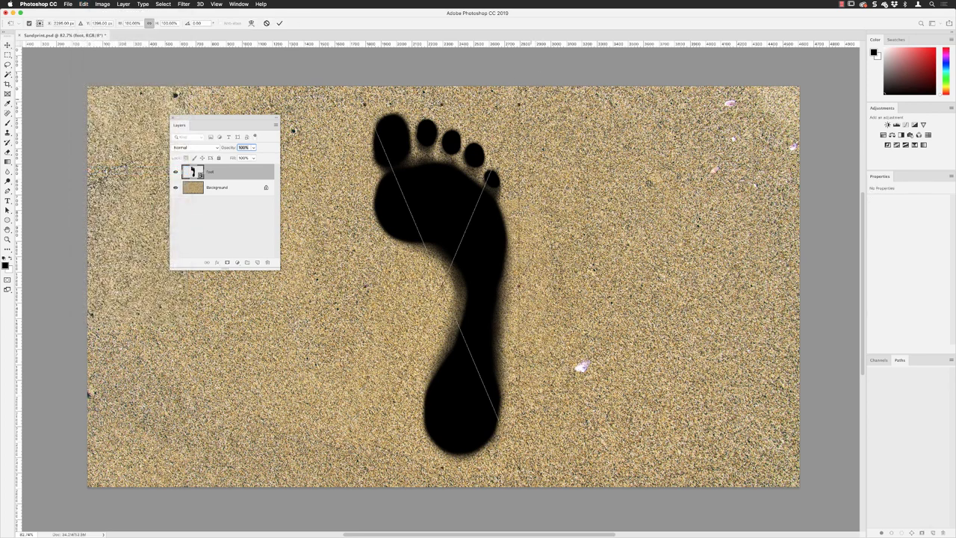
pyautogui.moveTo(553, 88); pyautogui.dragTo(614, 154)
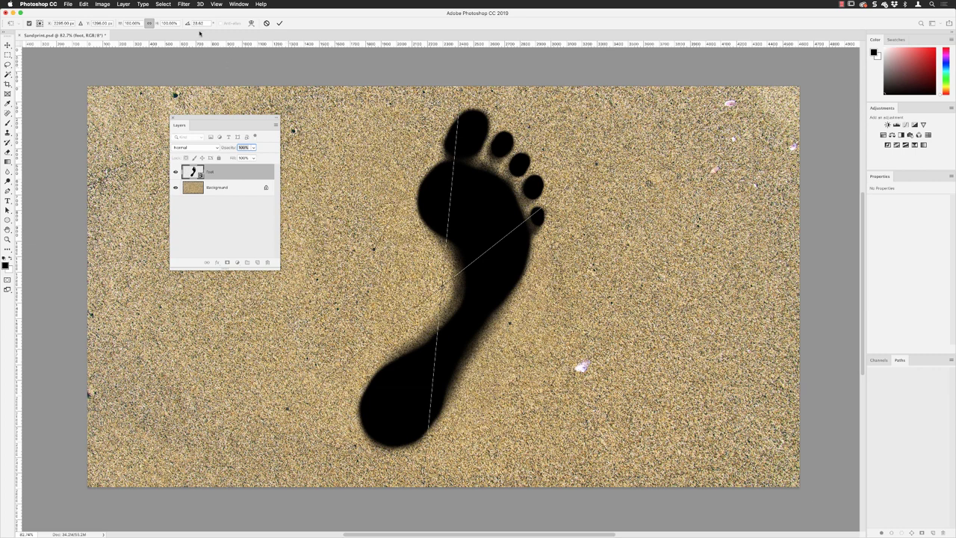
pyautogui.click(280, 23)
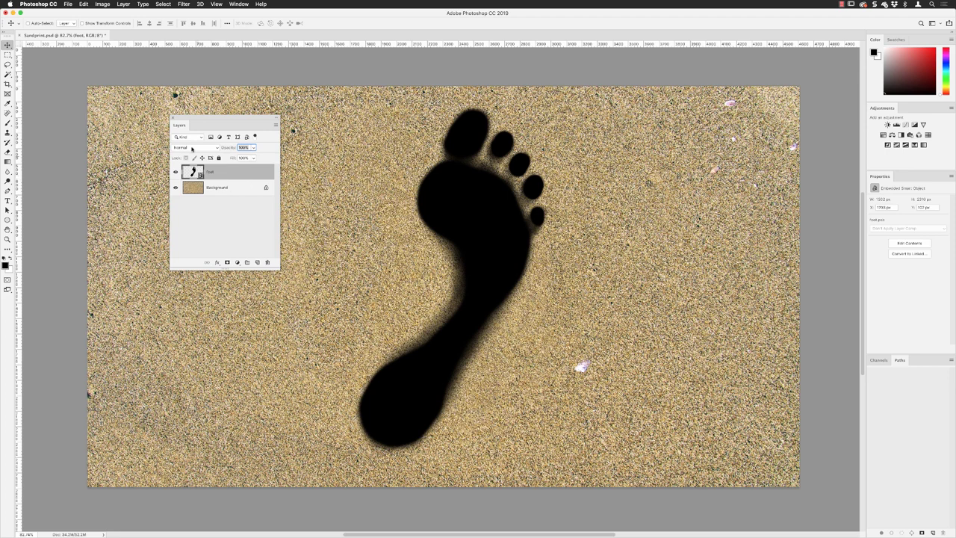
# Step: Set the foot layer's blend mode to Soft Light and lower its fill to about 10%
pyautogui.click(190, 148)
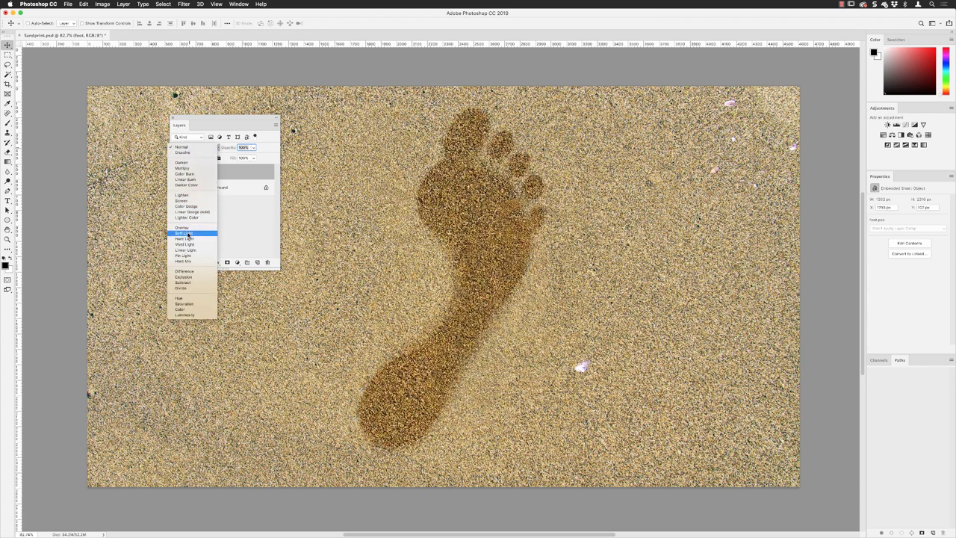
pyautogui.click(187, 235)
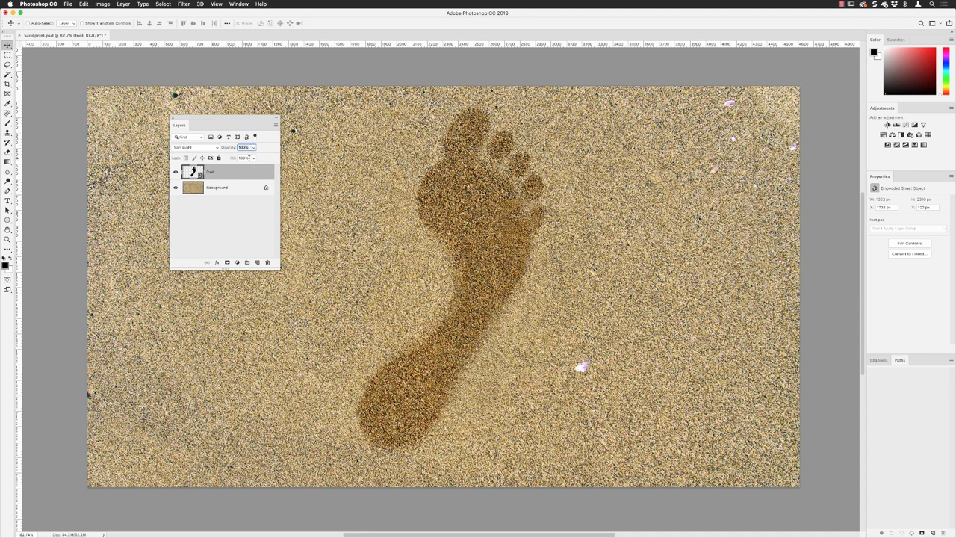
pyautogui.click(247, 158)
pyautogui.write('0')
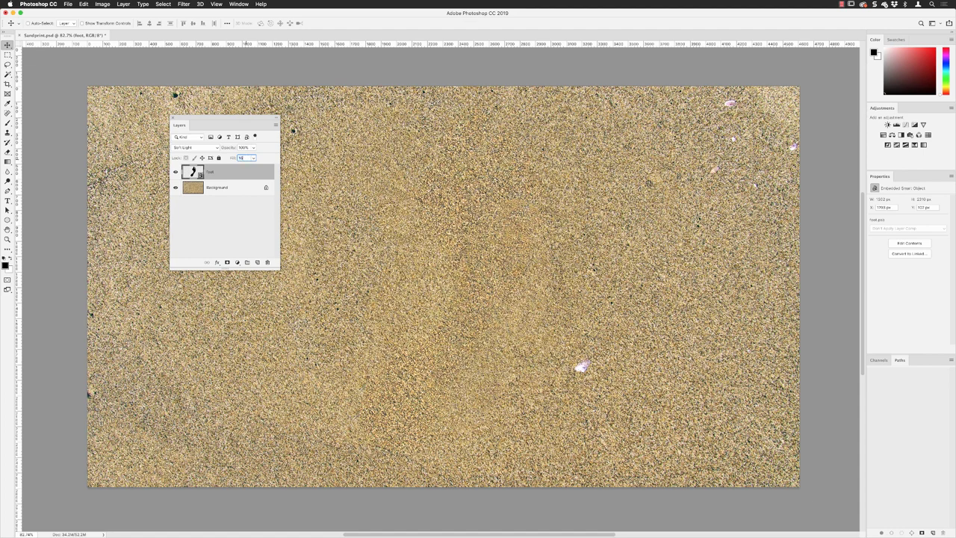
pyautogui.press('Return')
pyautogui.moveTo(234, 159); pyautogui.dragTo(245, 159)
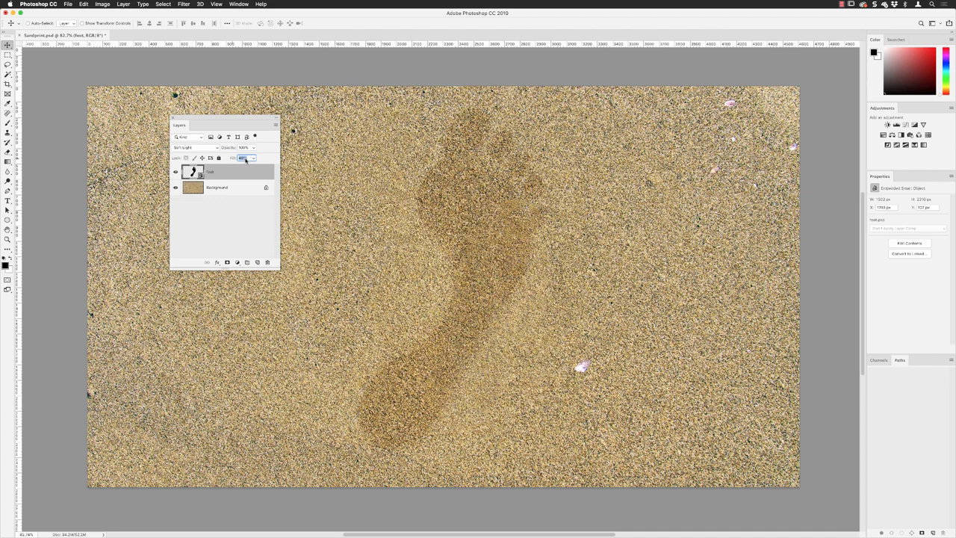
pyautogui.moveTo(246, 160); pyautogui.dragTo(240, 160)
pyautogui.press('Return')
pyautogui.moveTo(233, 161); pyautogui.dragTo(229, 160)
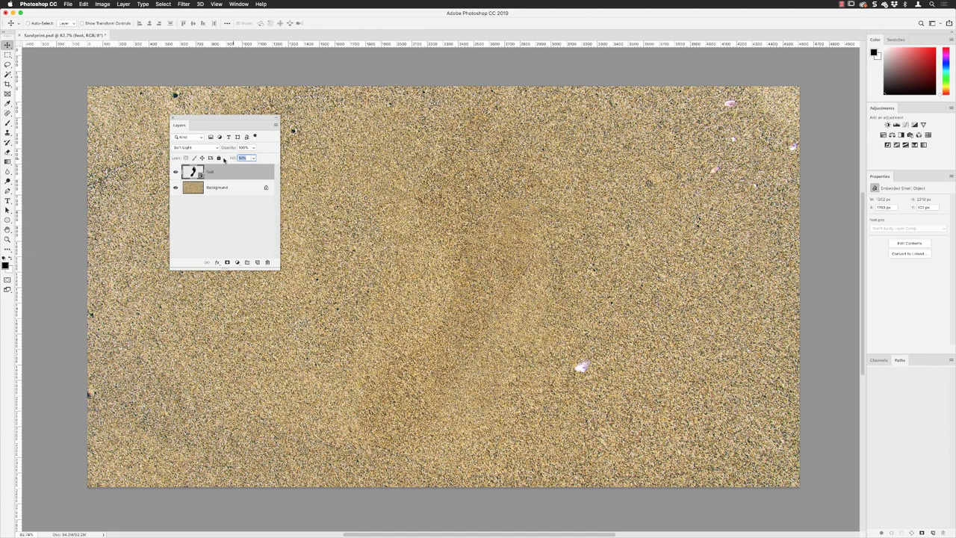
pyautogui.press('Return')
# Step: Add a Bevel & Emboss effect to the foot layer and move its settings dialog clear of the footprint
pyautogui.click(217, 262)
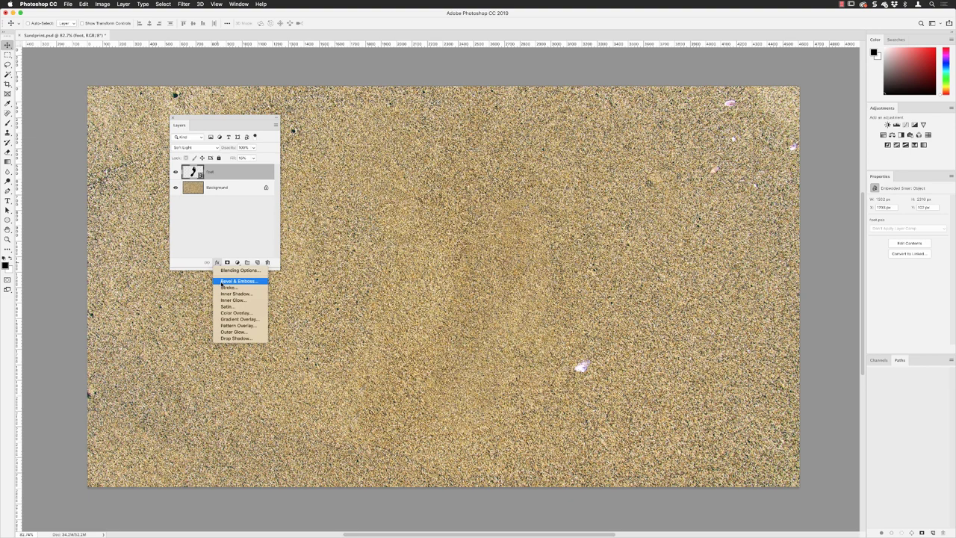
pyautogui.click(224, 281)
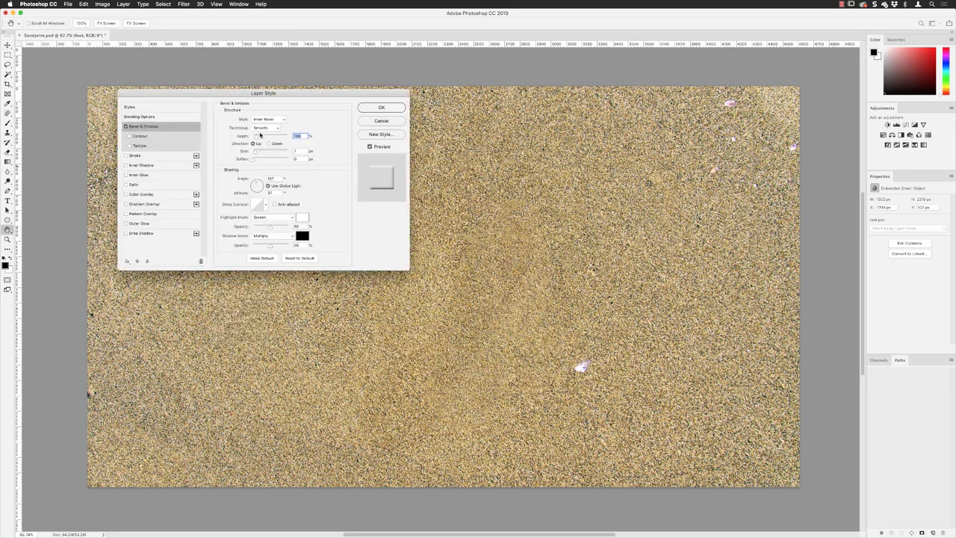
pyautogui.moveTo(225, 93); pyautogui.dragTo(667, 88)
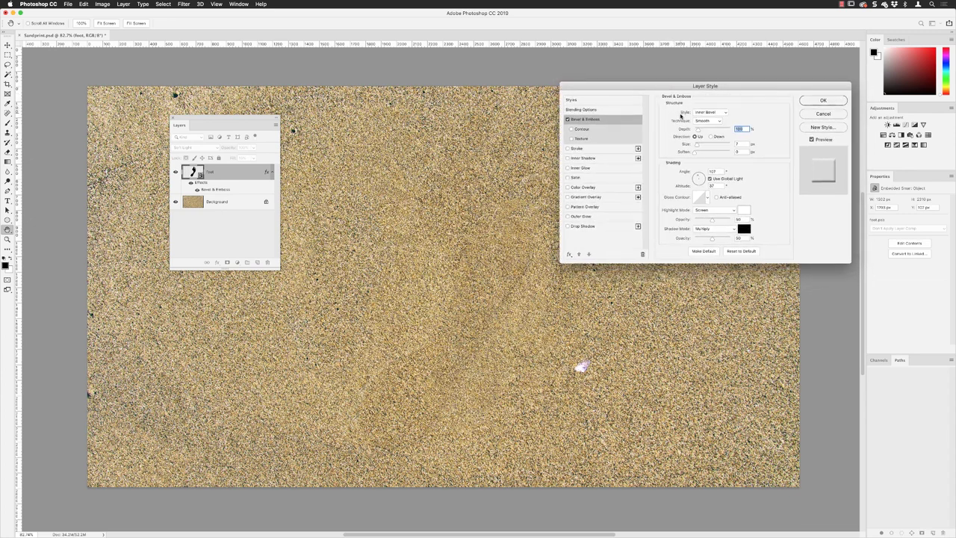
# Step: Keep the bevel's Inner Bevel style and Smooth technique, and set its direction to Down
pyautogui.click(700, 112)
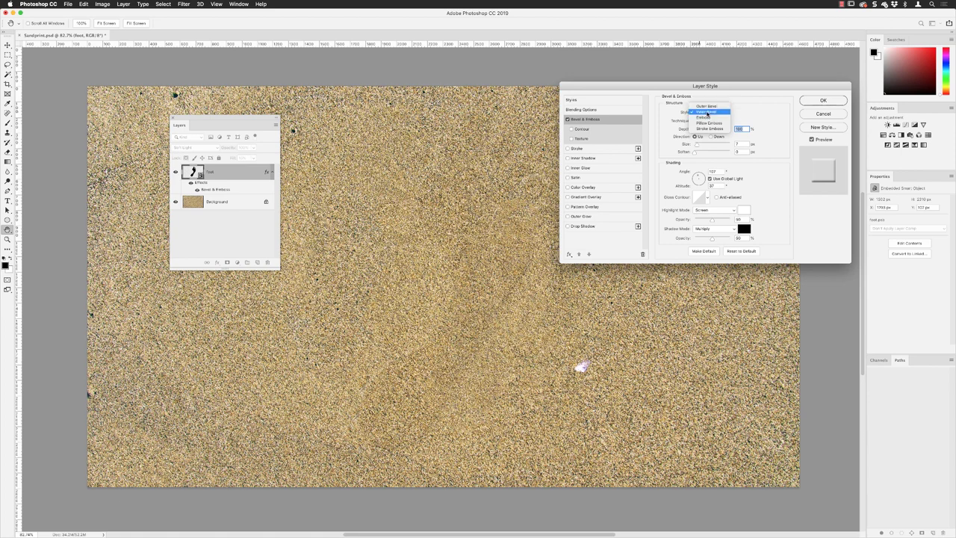
pyautogui.click(744, 115)
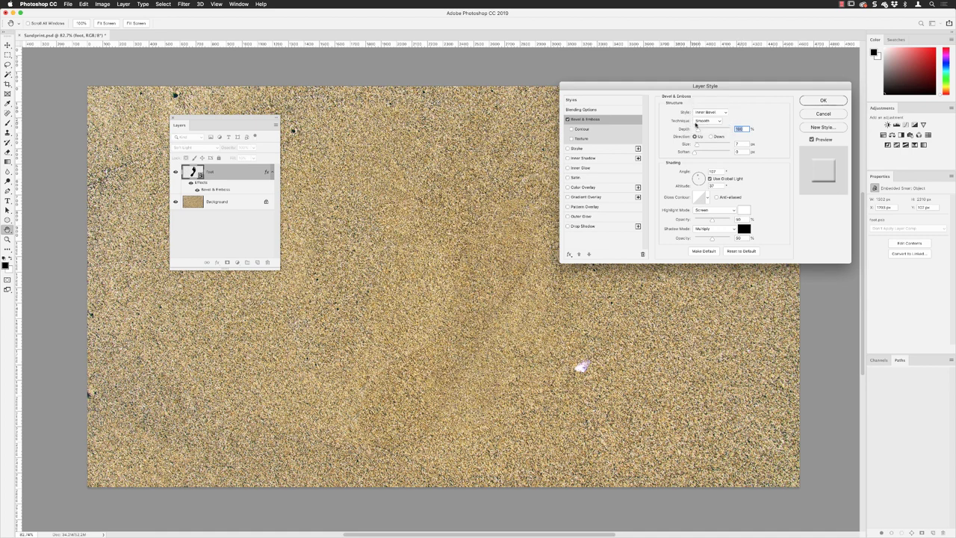
pyautogui.click(708, 122)
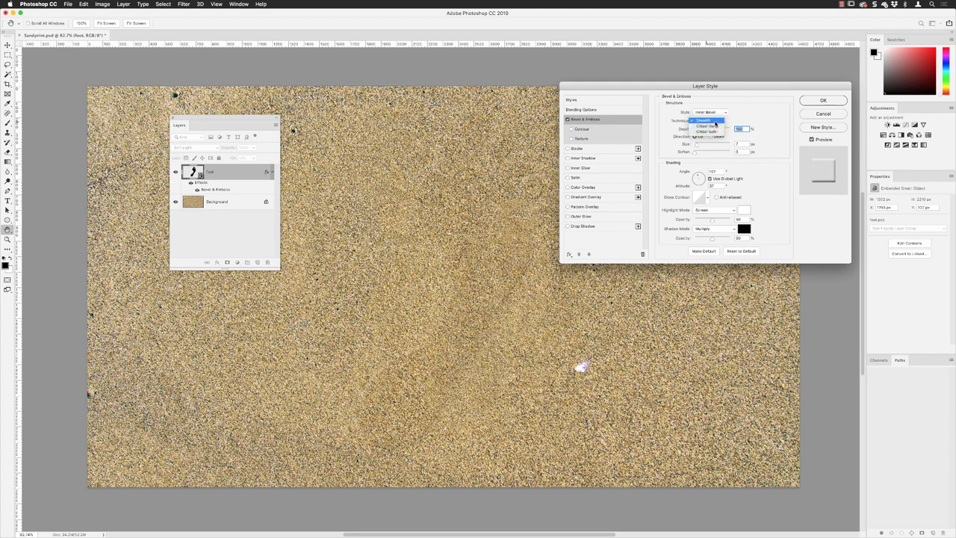
pyautogui.click(714, 120)
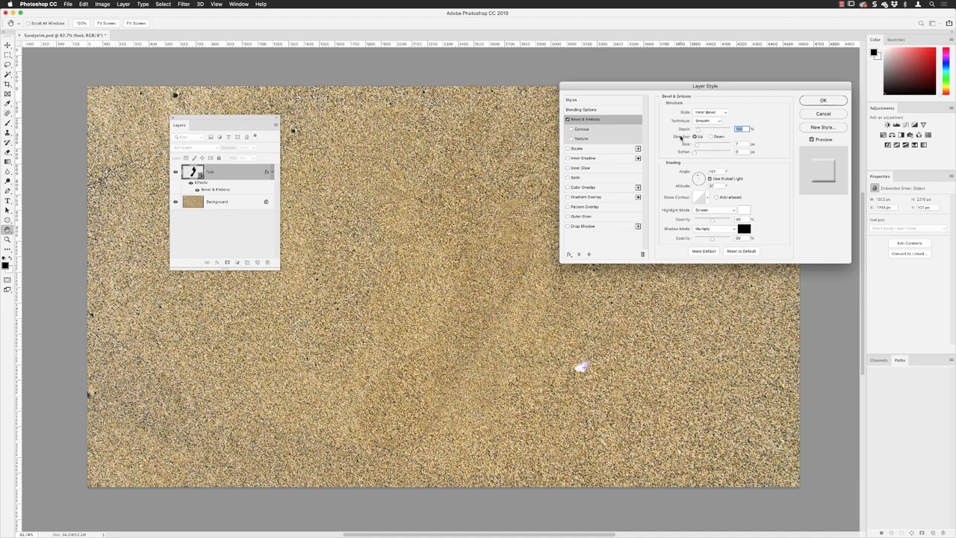
pyautogui.click(710, 138)
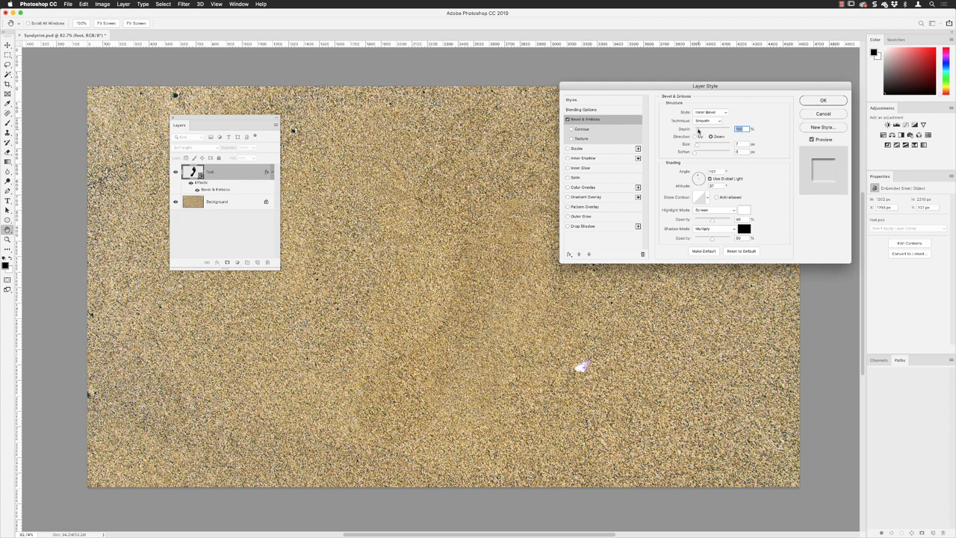
# Step: Try stronger bevel depths on the footprint and settle on a depth of about 128%
pyautogui.moveTo(697, 130); pyautogui.dragTo(726, 131)
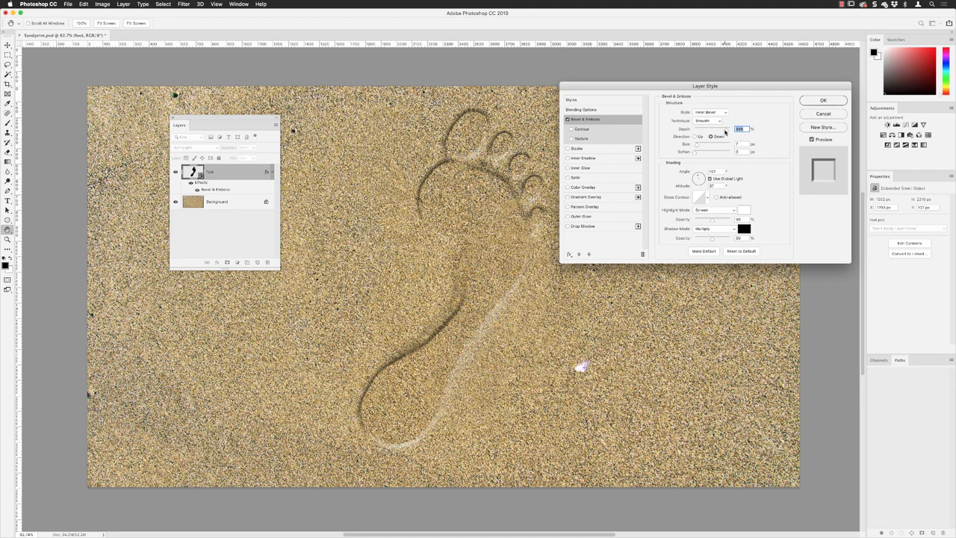
pyautogui.moveTo(725, 131); pyautogui.dragTo(715, 133)
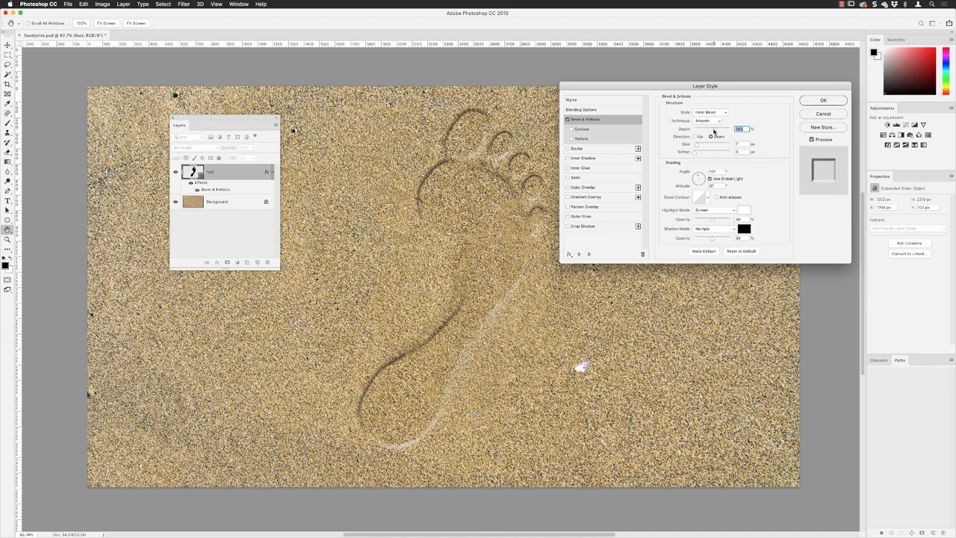
pyautogui.moveTo(714, 132); pyautogui.dragTo(721, 132)
pyautogui.moveTo(721, 131); pyautogui.dragTo(700, 132)
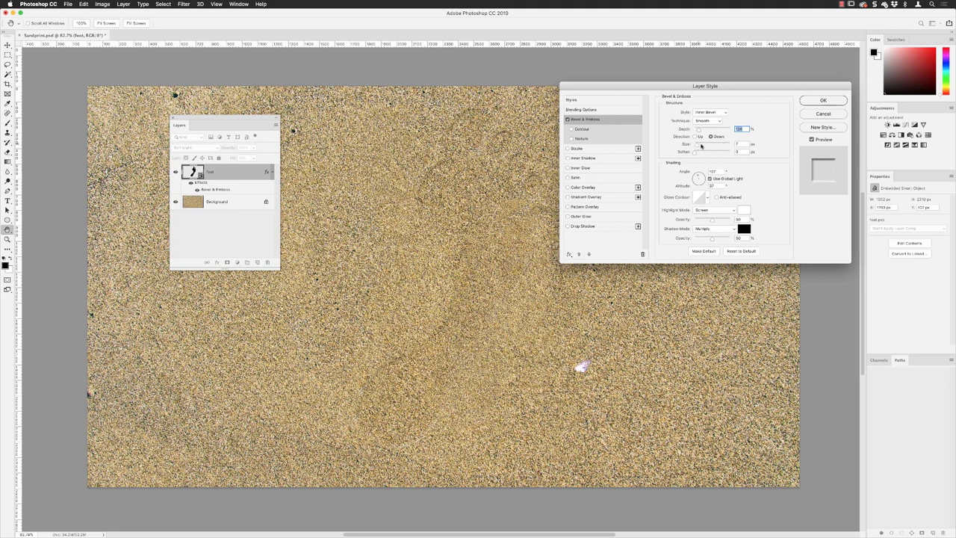
# Step: Increase the bevel size to 80 px to widen the footprint's sunken edges
pyautogui.moveTo(697, 146); pyautogui.dragTo(708, 146)
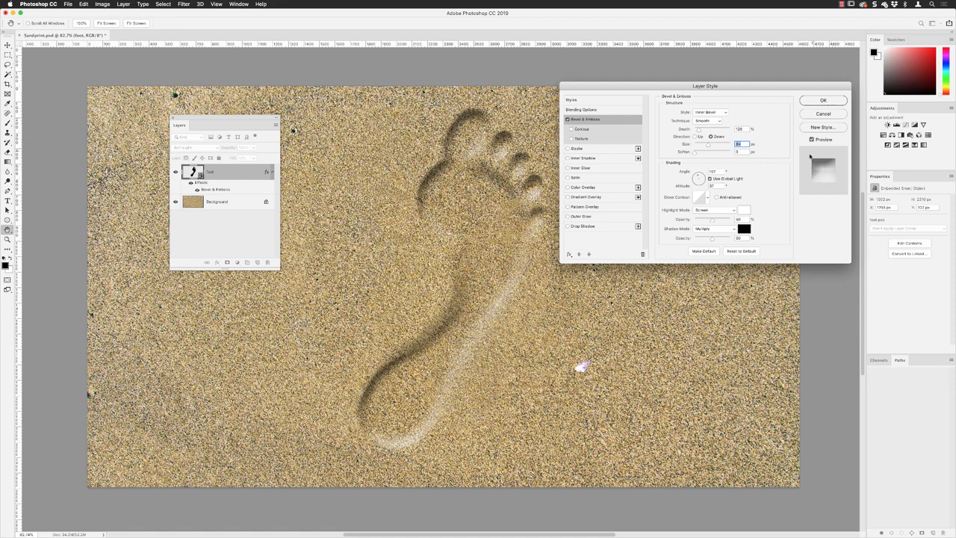
pyautogui.moveTo(702, 146); pyautogui.dragTo(704, 147)
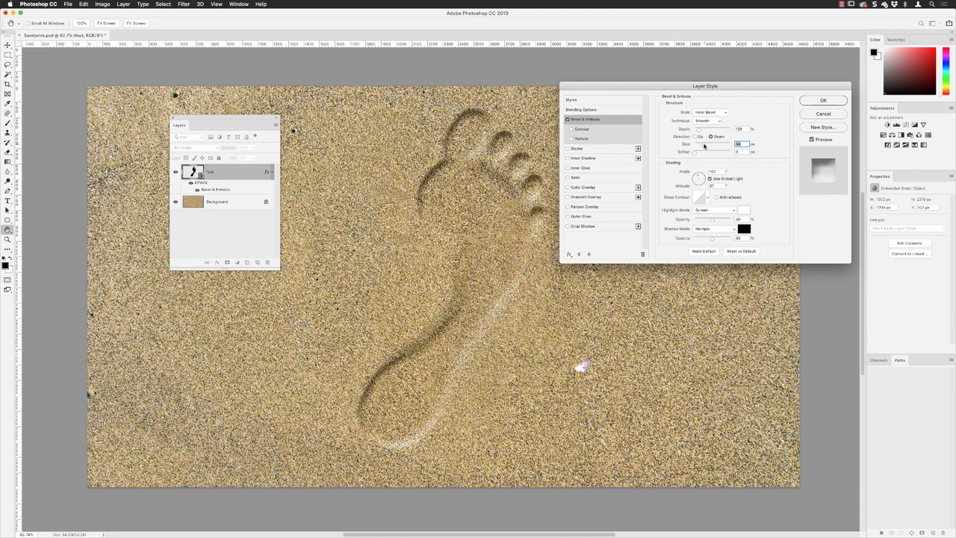
pyautogui.moveTo(703, 146); pyautogui.dragTo(706, 146)
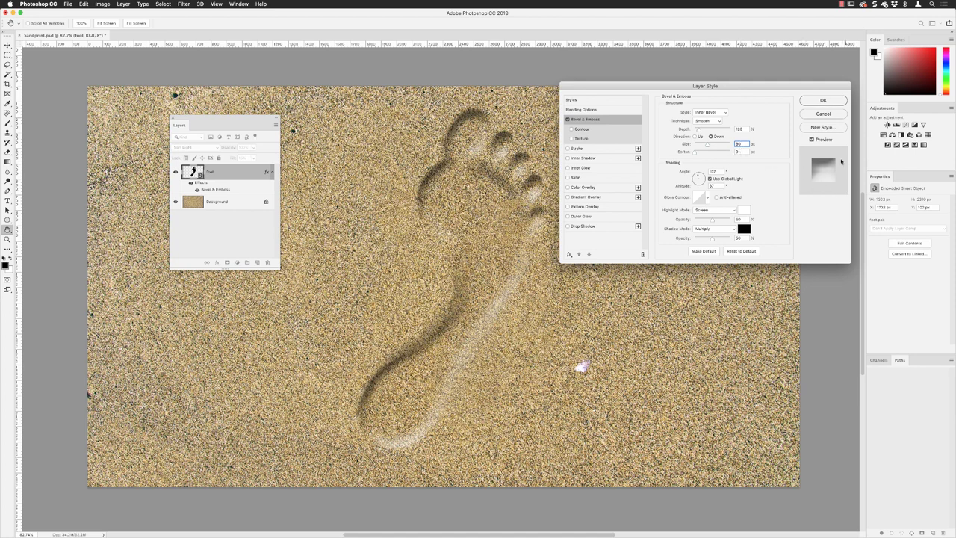
# Step: Raise the bevel's Soften value to its maximum of 16 px
pyautogui.press('Tab')
pyautogui.write('5')
pyautogui.moveTo(697, 153); pyautogui.dragTo(726, 154)
pyautogui.moveTo(726, 154); pyautogui.dragTo(735, 151)
# Step: Try different light angles for the bevel's shading on the footprint
pyautogui.click(716, 172)
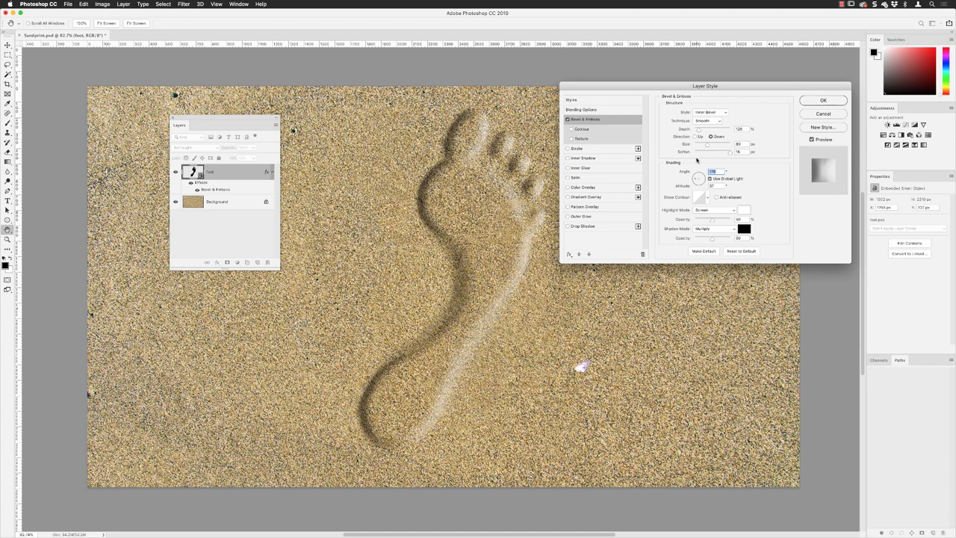
pyautogui.hotkey('shift', 'Down')
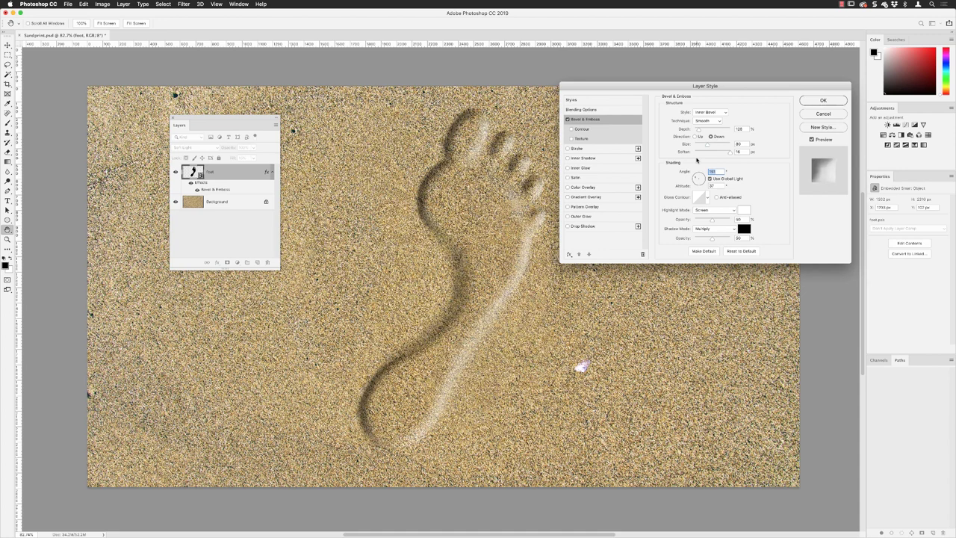
pyautogui.hotkey('shift', 'Down')
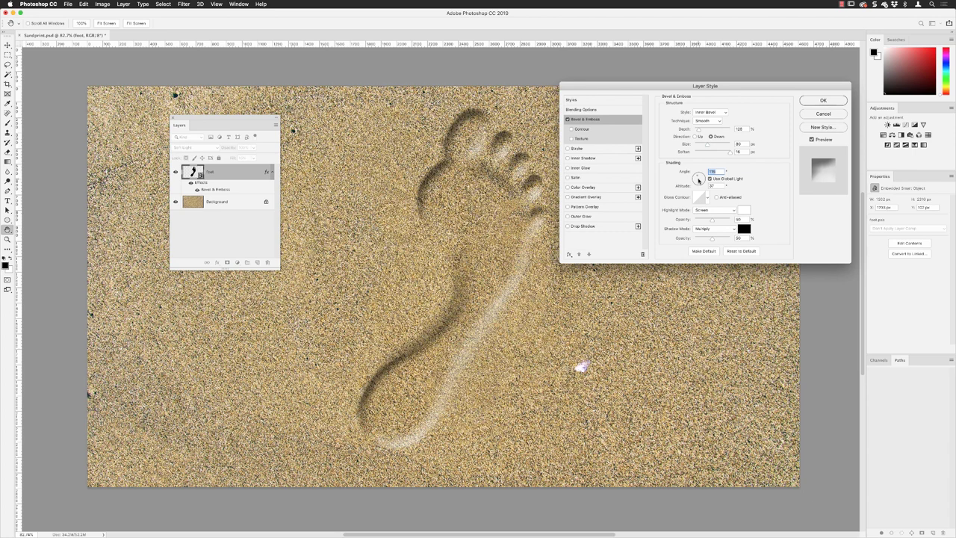
# Step: Try higher altitudes for the bevel's light and reposition the light source on the shading dial
pyautogui.doubleClick(718, 186)
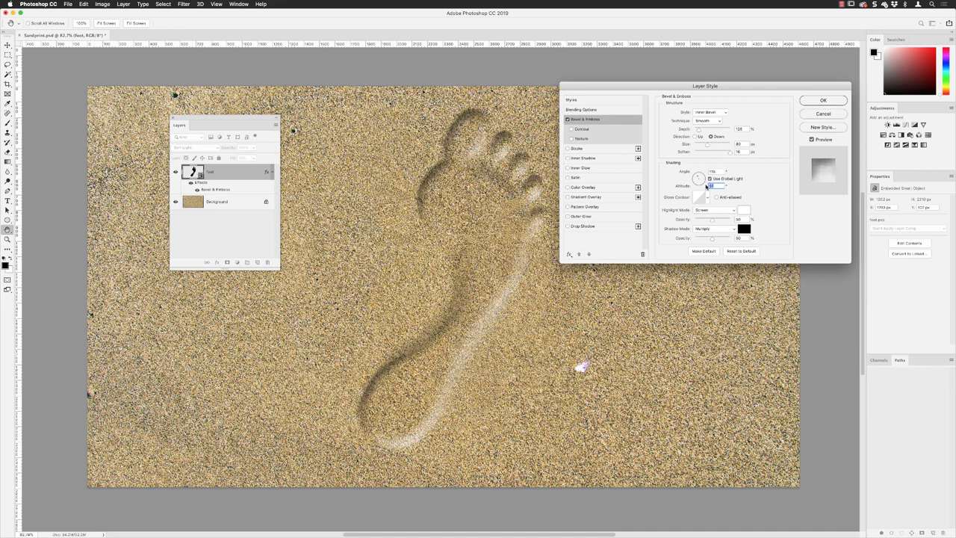
pyautogui.press('Up')
pyautogui.press('Up')
pyautogui.press('Up')
pyautogui.press('Up')
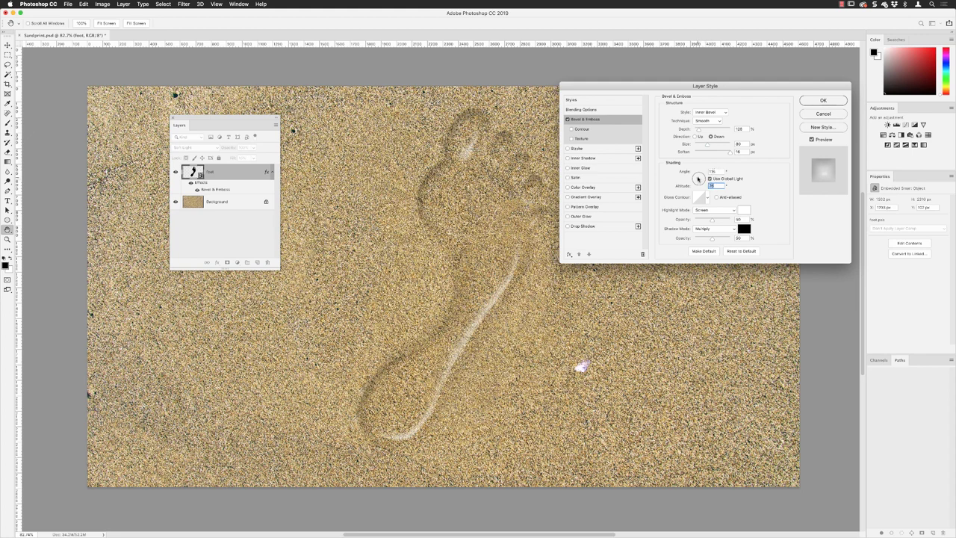
pyautogui.moveTo(698, 180); pyautogui.dragTo(697, 177)
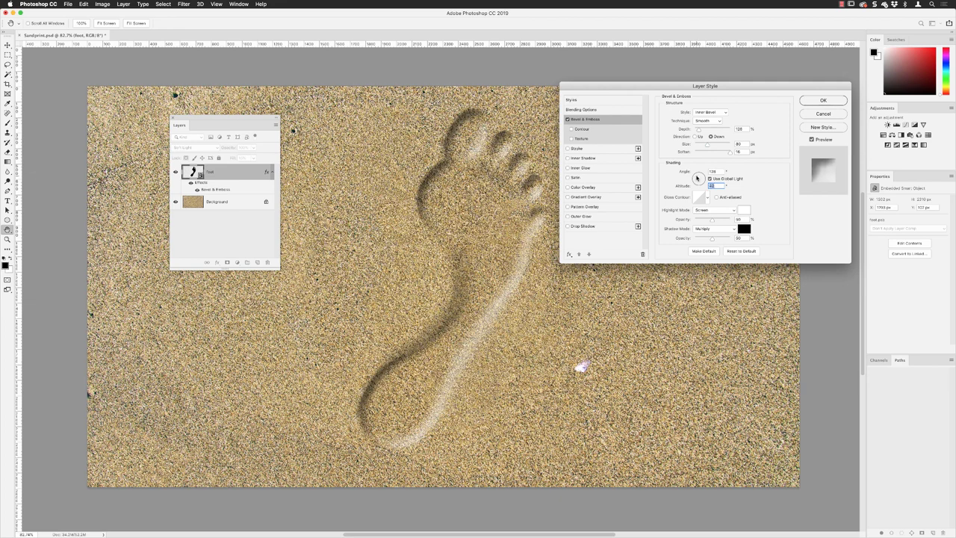
# Step: Set the bevel's shading angle to 110° and its altitude to 26°
pyautogui.hotkey('shift', 'Tab')
pyautogui.write('110')
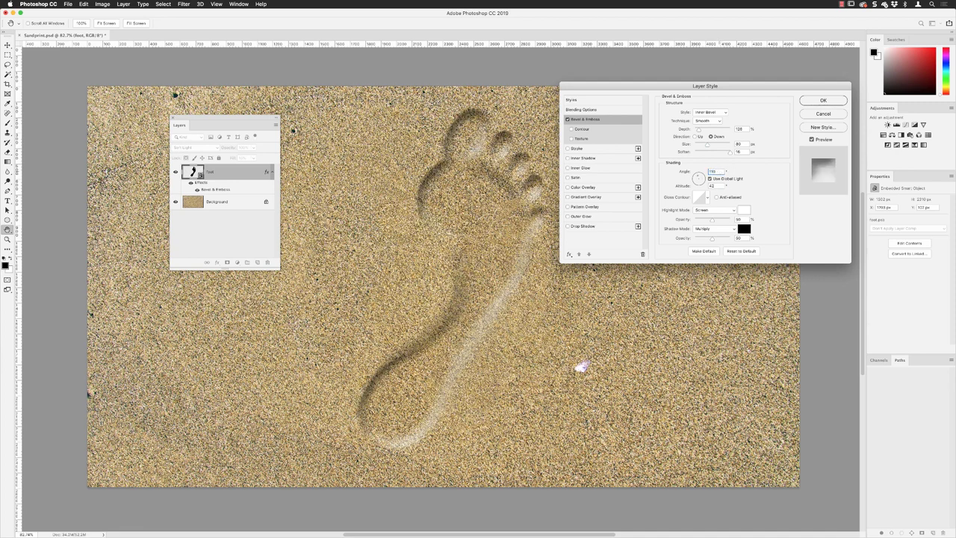
pyautogui.press('Tab')
pyautogui.write('26')
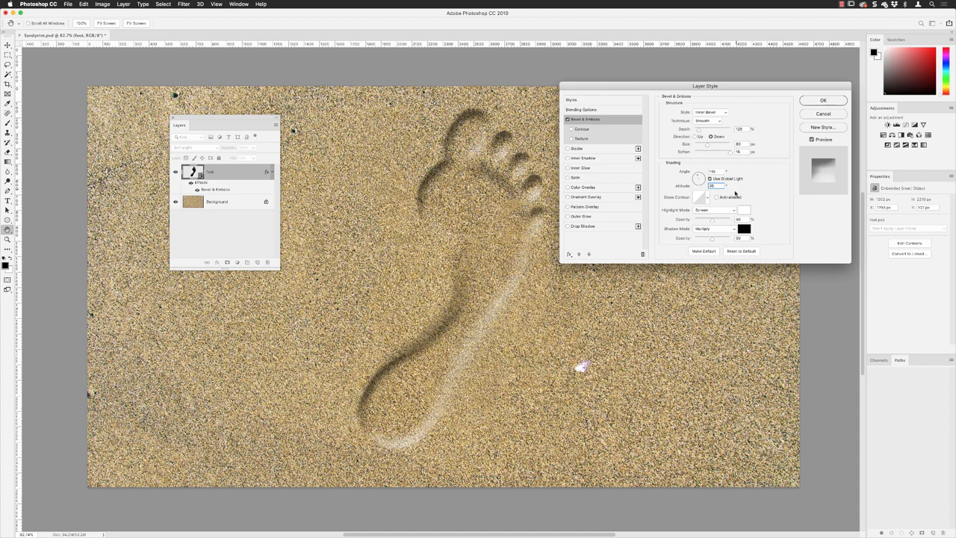
# Step: Turn on anti-aliasing for the bevel's gloss contour, try the various preset contours, and settle on the plain linear one
pyautogui.click(716, 198)
pyautogui.click(708, 198)
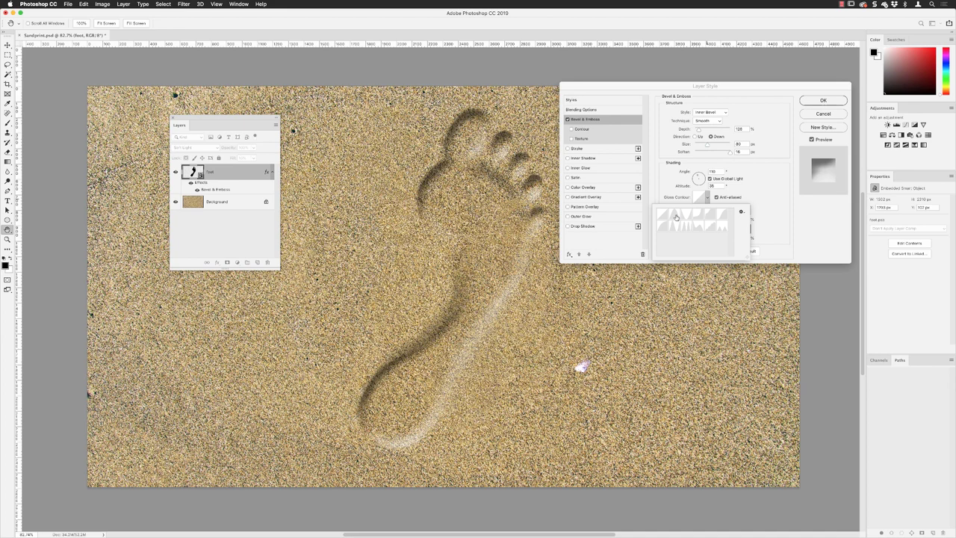
pyautogui.click(676, 216)
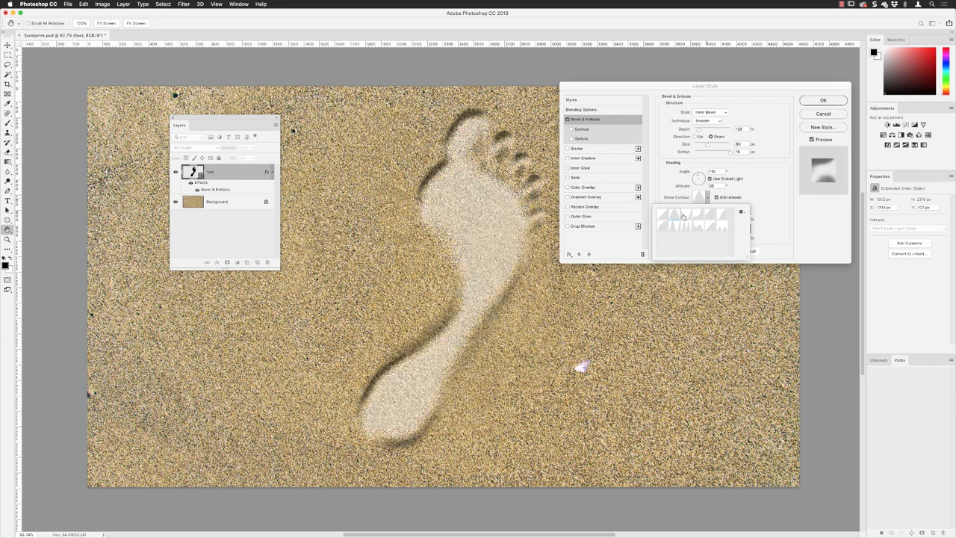
pyautogui.click(685, 216)
pyautogui.click(698, 216)
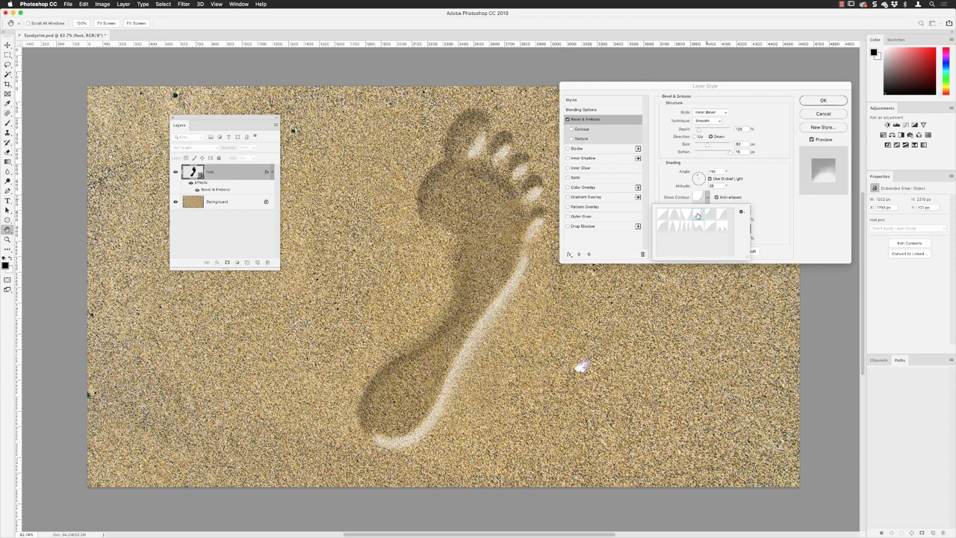
pyautogui.click(713, 216)
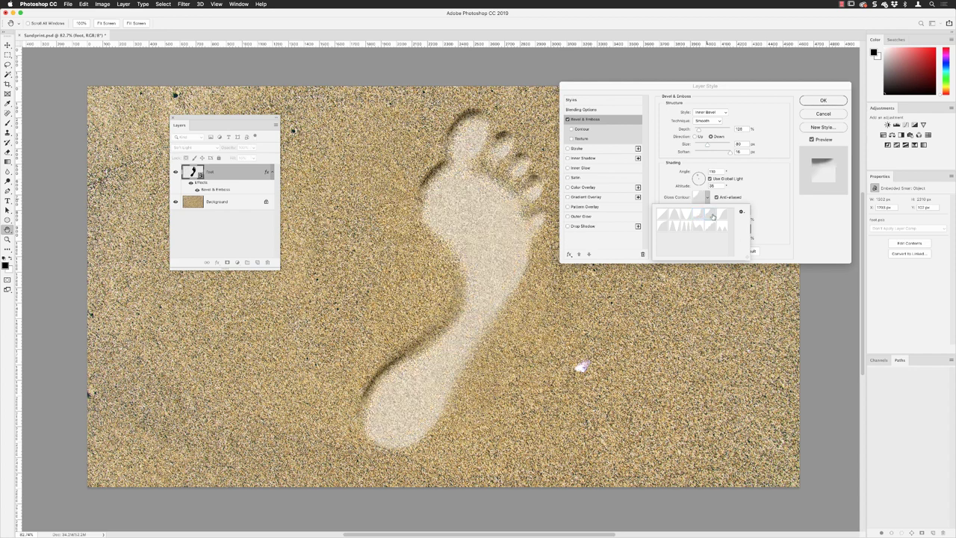
pyautogui.click(719, 216)
pyautogui.click(661, 227)
pyautogui.click(674, 228)
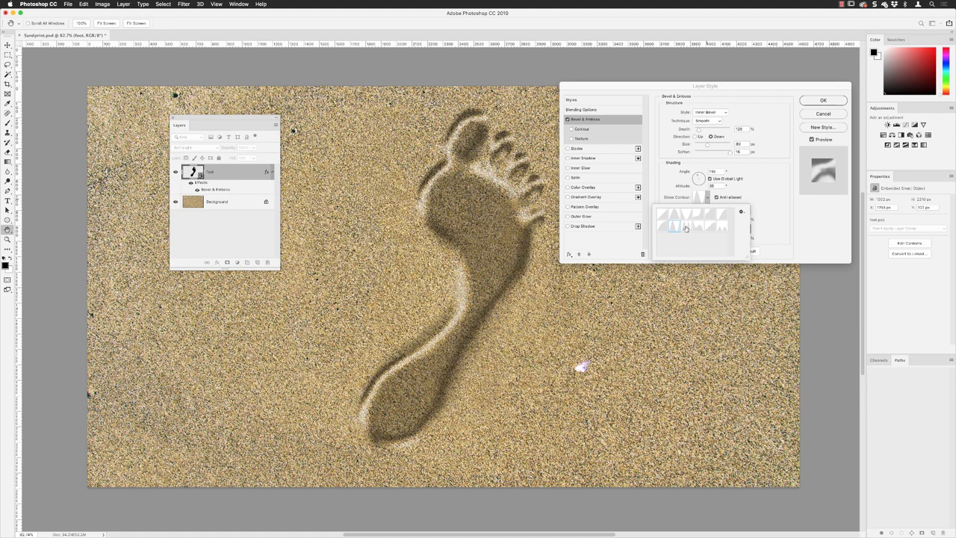
pyautogui.click(686, 227)
pyautogui.click(699, 227)
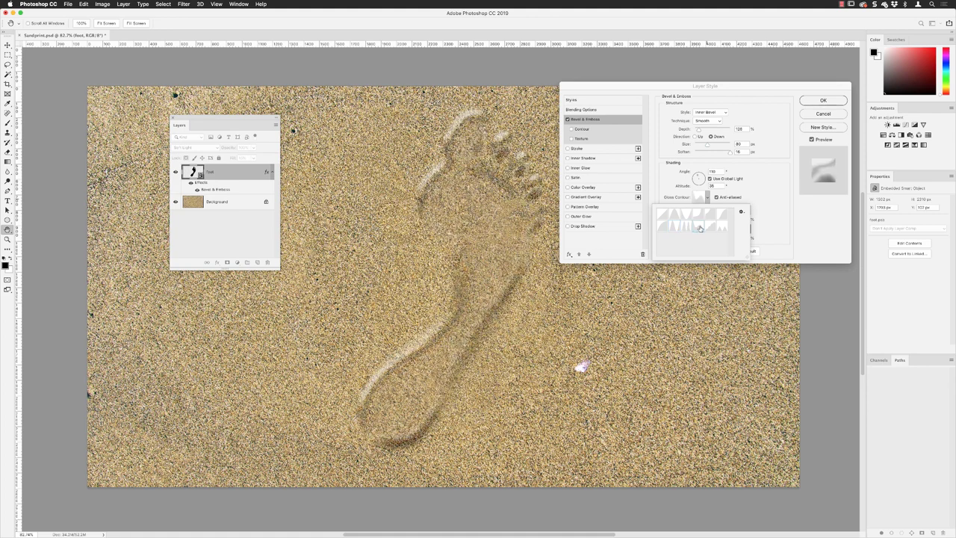
pyautogui.click(715, 228)
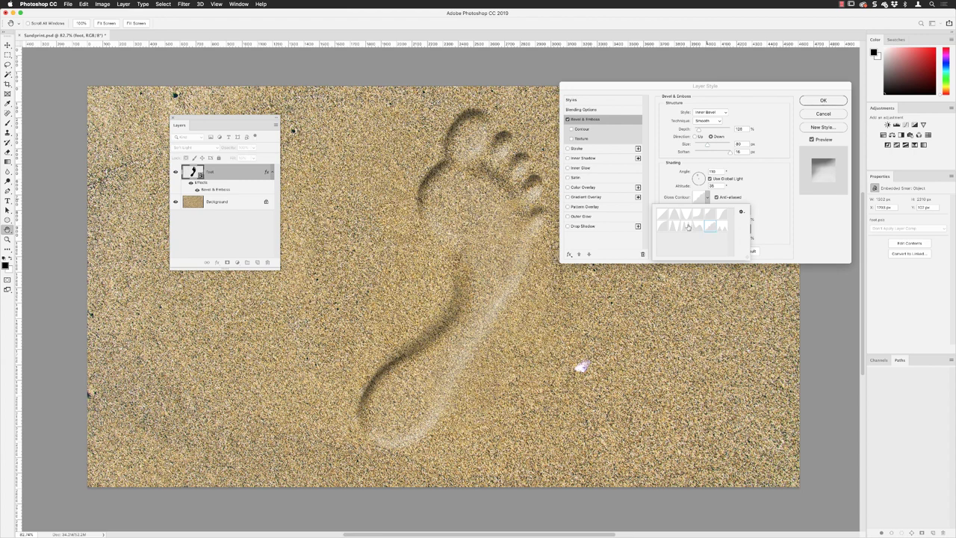
pyautogui.click(664, 213)
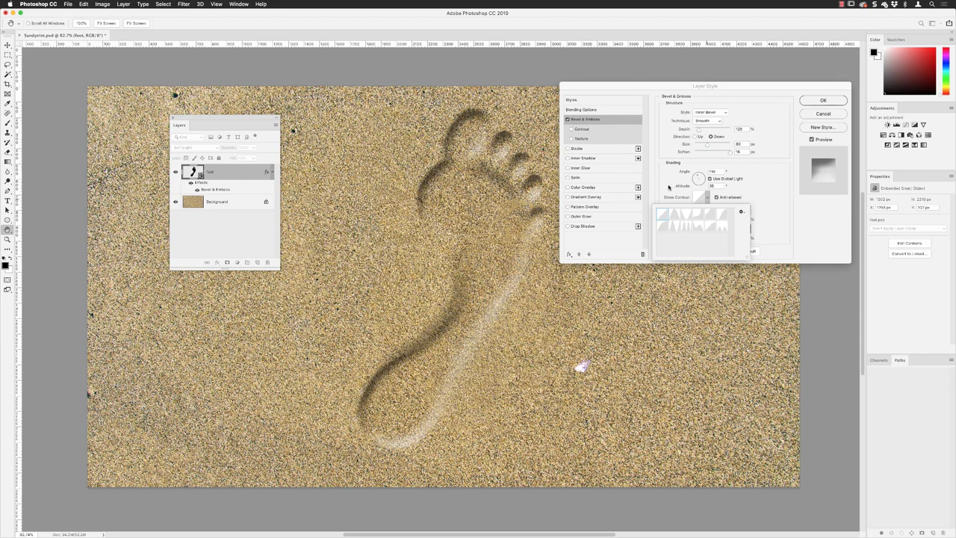
pyautogui.click(669, 187)
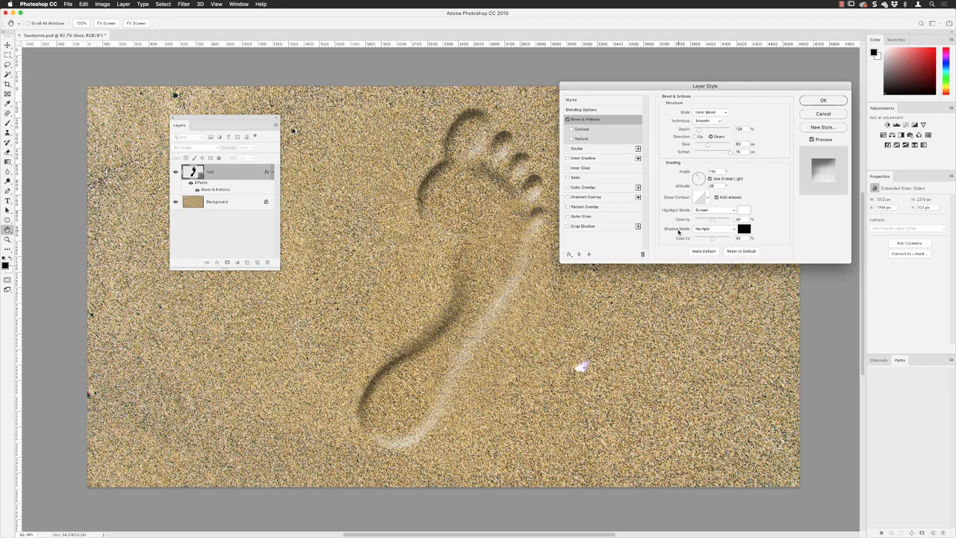
# Step: Try a bevel highlight opacity of 51% and a shadow opacity of 84%
pyautogui.moveTo(713, 221)
pyautogui.mouseDown()
pyautogui.moveTo(729, 221)
pyautogui.moveTo(699, 221)
pyautogui.moveTo(714, 221)
pyautogui.mouseUp()
pyautogui.moveTo(710, 241)
pyautogui.mouseDown()
pyautogui.moveTo(724, 242)
pyautogui.moveTo(707, 240)
pyautogui.moveTo(716, 242)
pyautogui.mouseUp()
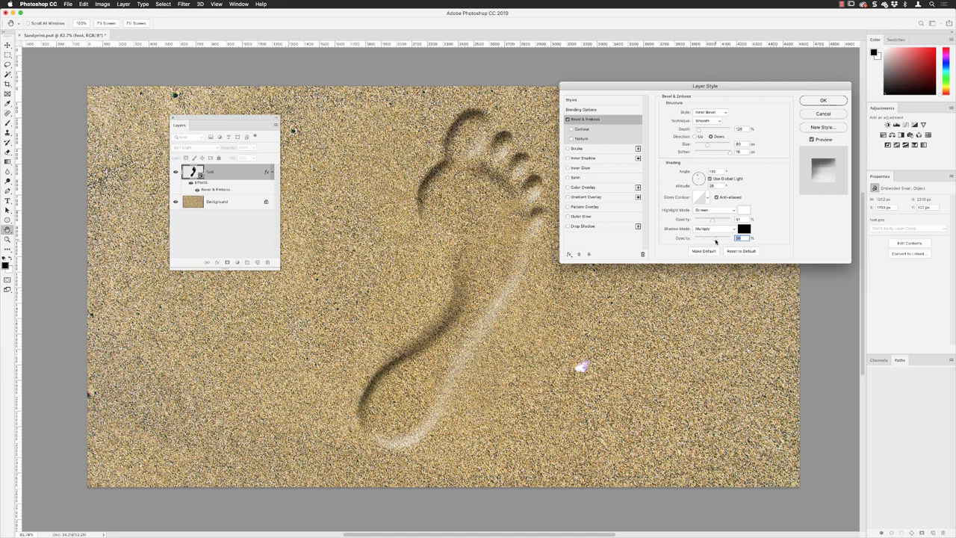
pyautogui.moveTo(715, 241); pyautogui.dragTo(725, 240)
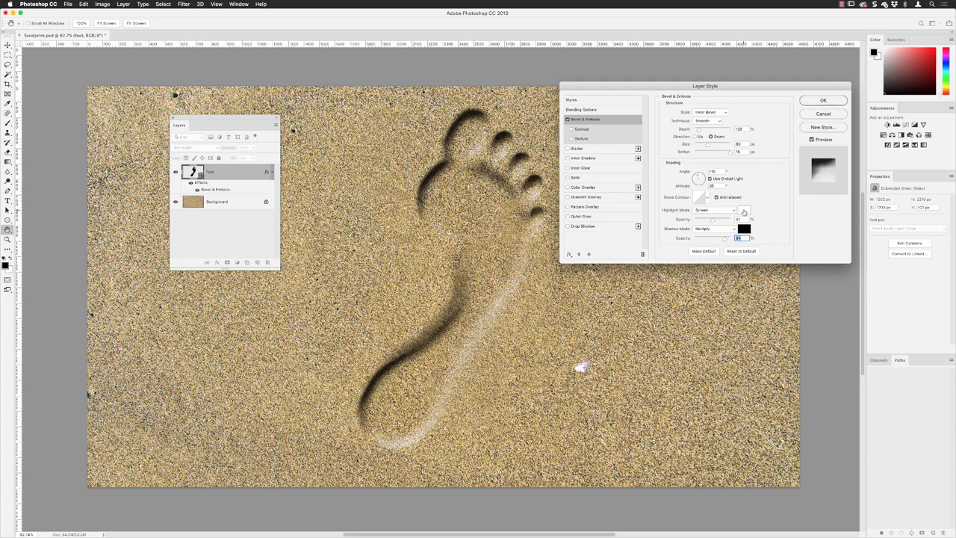
# Step: Change the bevel's highlight color from white to a pale sandy yellow and set the highlight opacity to 70%
pyautogui.click(744, 212)
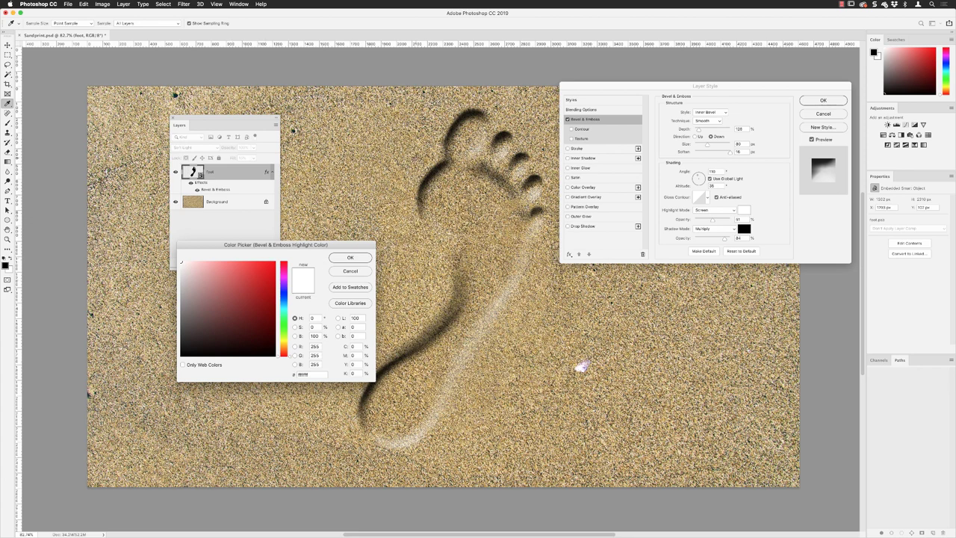
pyautogui.click(168, 254)
pyautogui.click(168, 254)
pyautogui.click(168, 254)
pyautogui.moveTo(204, 263)
pyautogui.mouseDown()
pyautogui.moveTo(217, 283)
pyautogui.moveTo(213, 271)
pyautogui.mouseUp()
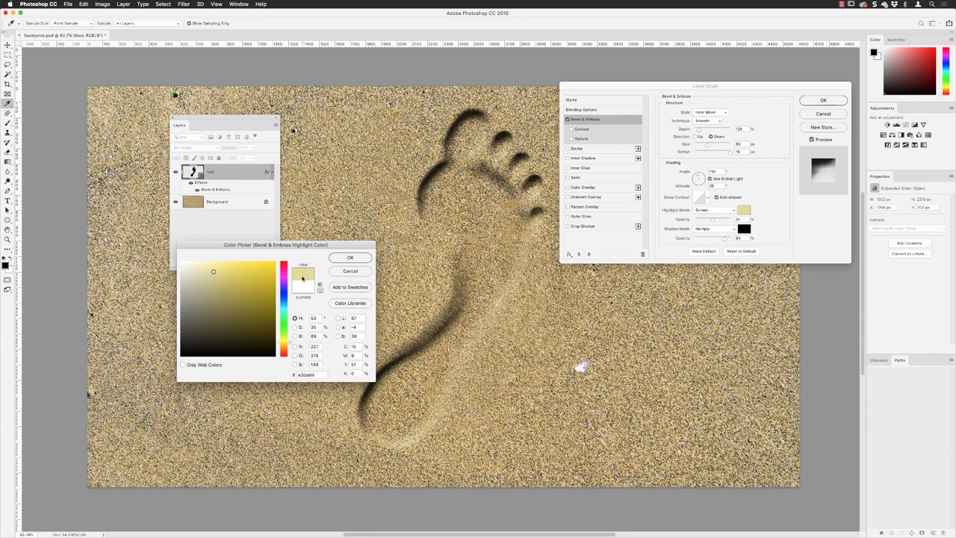
pyautogui.moveTo(216, 269); pyautogui.dragTo(195, 264)
pyautogui.click(349, 258)
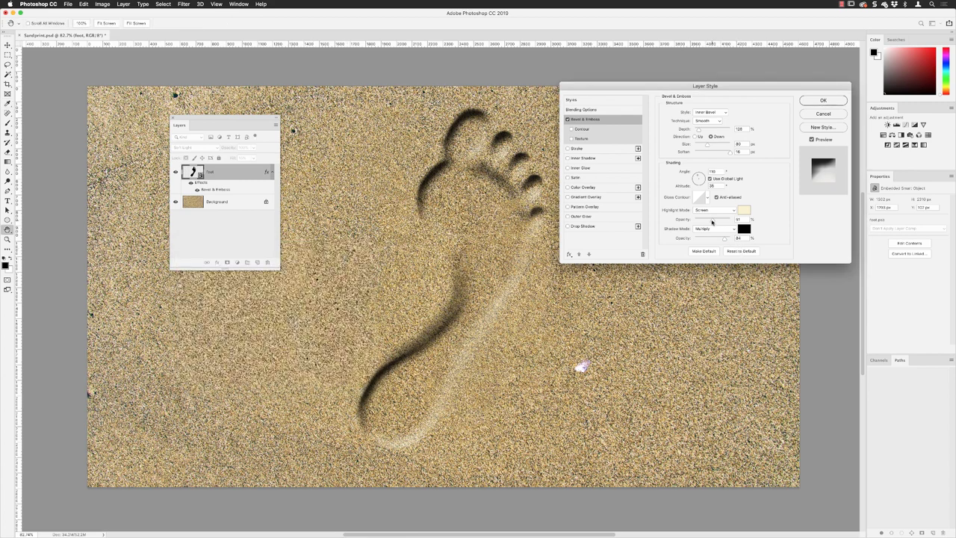
pyautogui.moveTo(712, 222); pyautogui.dragTo(719, 223)
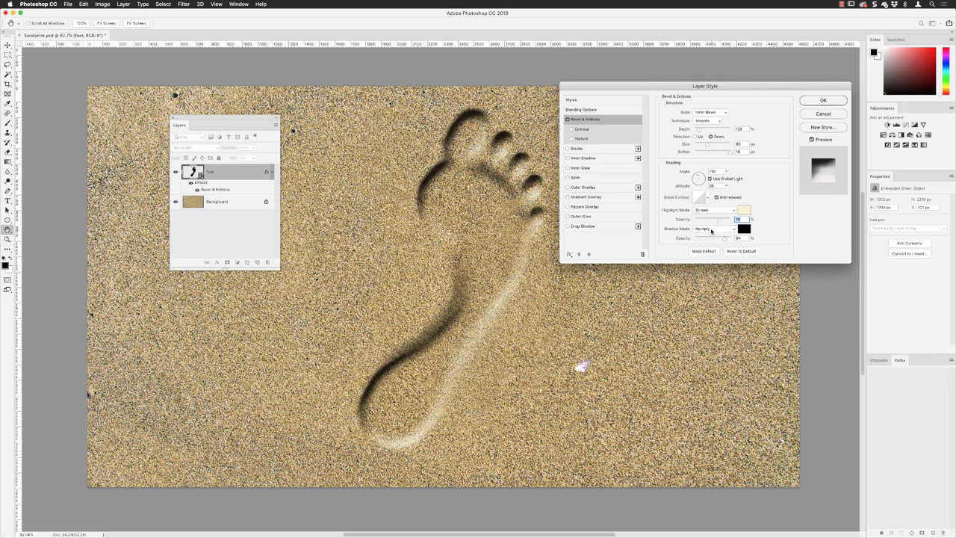
# Step: Set the bevel's shadow color to dark brown 332622 with 72% opacity and apply the layer style
pyautogui.click(745, 230)
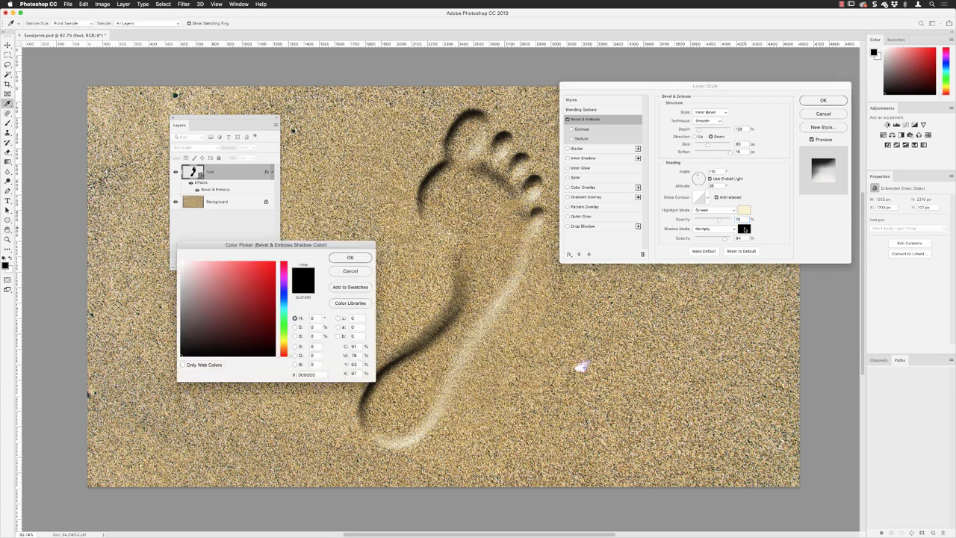
pyautogui.click(227, 314)
pyautogui.moveTo(284, 355)
pyautogui.mouseDown()
pyautogui.moveTo(283, 335)
pyautogui.moveTo(284, 351)
pyautogui.mouseUp()
pyautogui.click(224, 279)
pyautogui.click(210, 272)
pyautogui.click(216, 307)
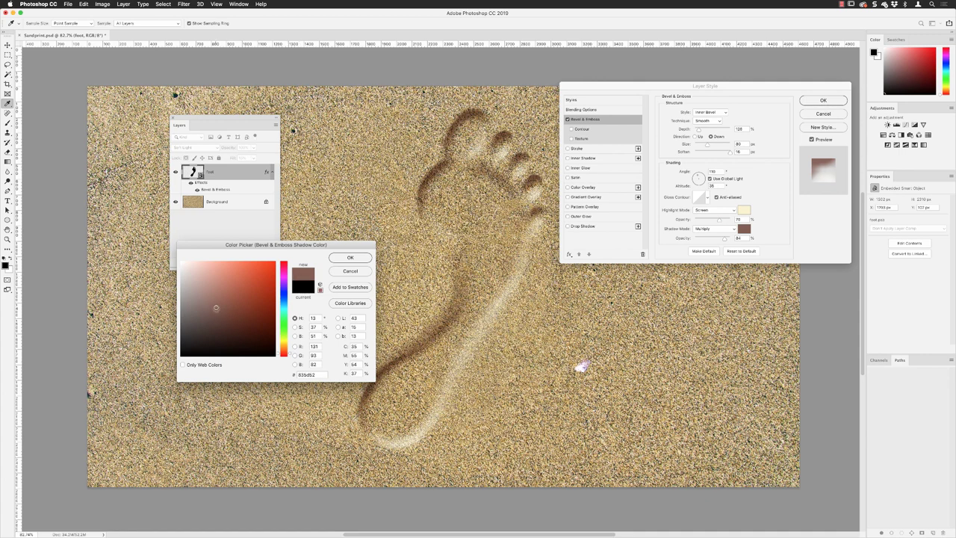
pyautogui.moveTo(215, 307); pyautogui.dragTo(212, 337)
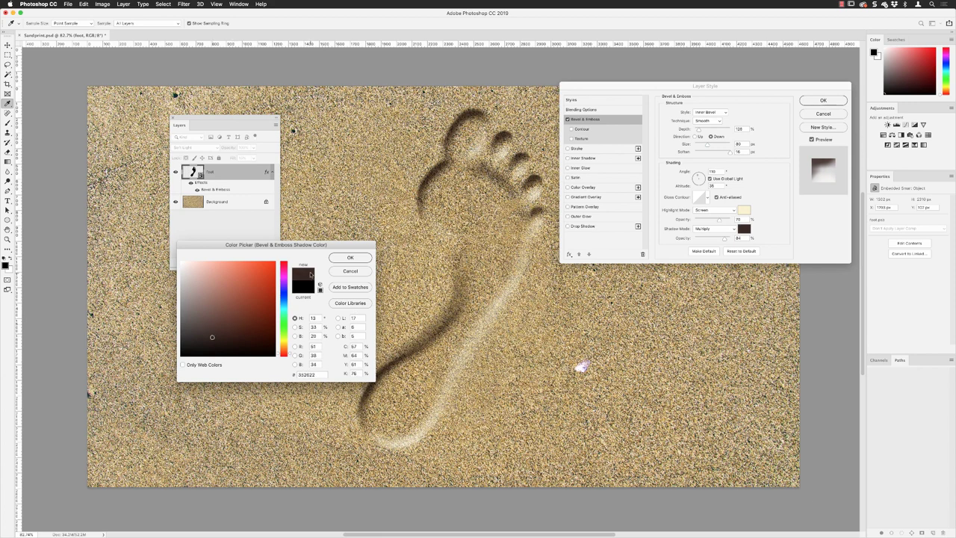
pyautogui.click(349, 258)
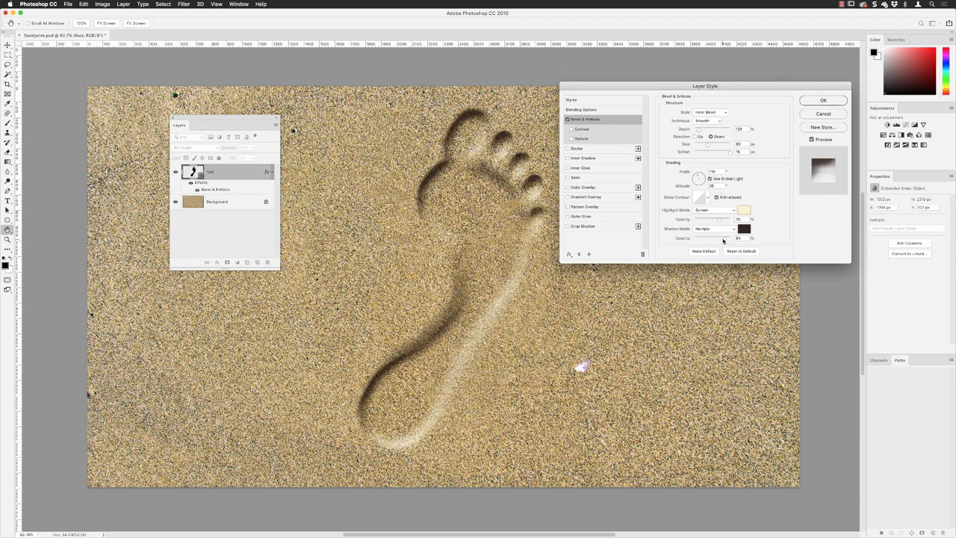
pyautogui.moveTo(726, 240); pyautogui.dragTo(721, 241)
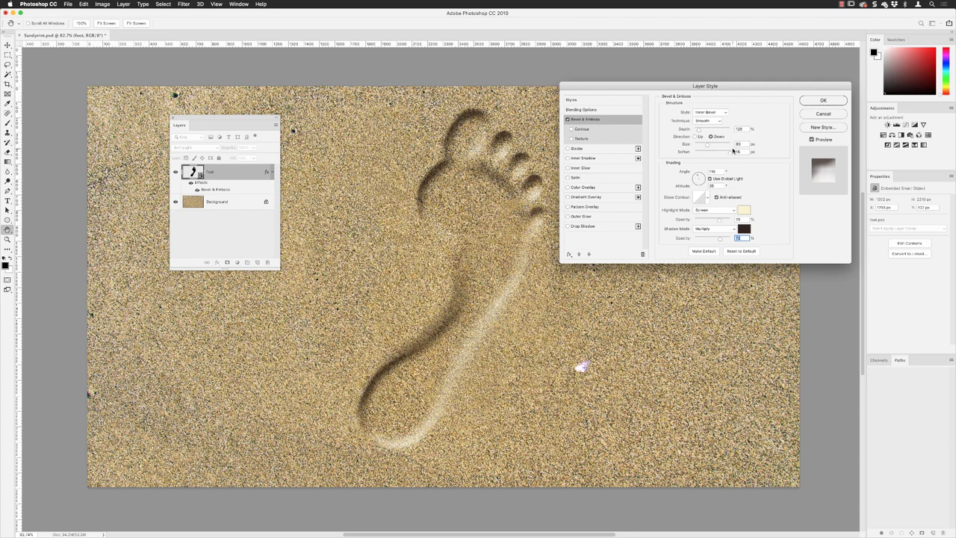
pyautogui.click(822, 101)
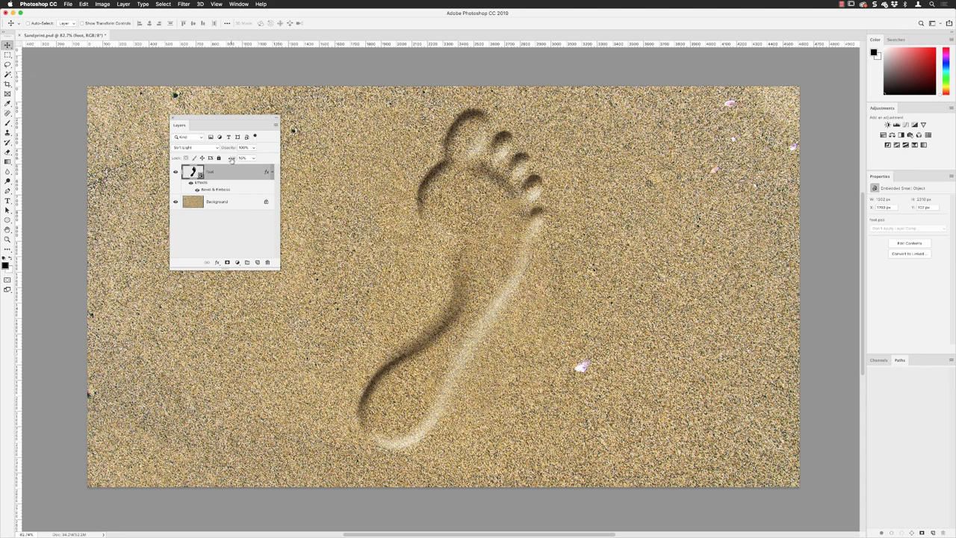
# Step: Compare the foot layer at different Fill and Opacity levels, then keep a low Fill with Opacity at 100%
pyautogui.click(240, 158)
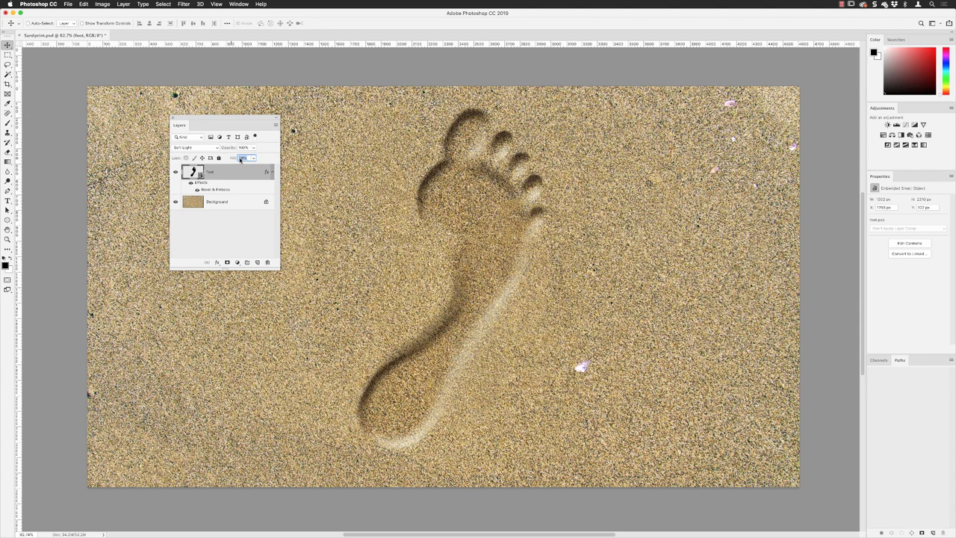
pyautogui.write('0')
pyautogui.press('Return')
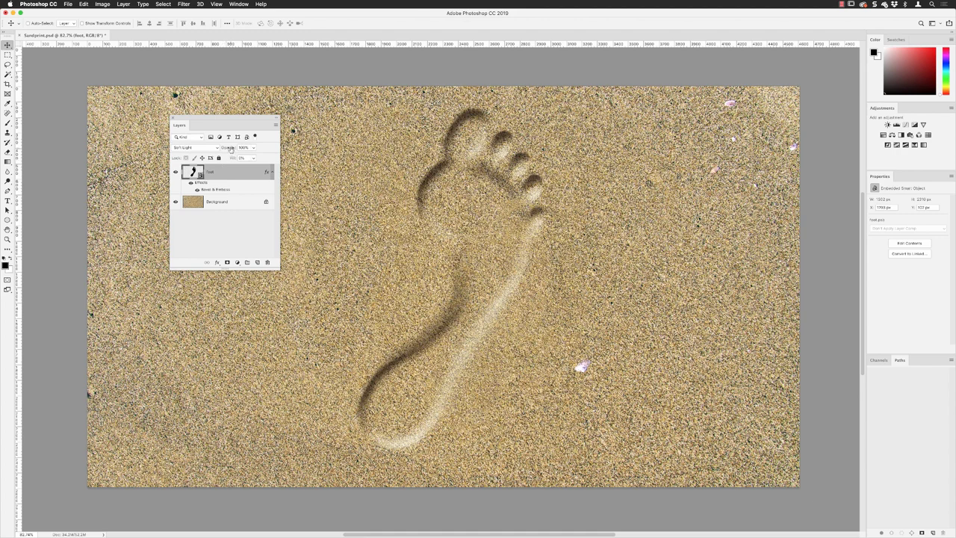
pyautogui.moveTo(230, 149); pyautogui.dragTo(202, 152)
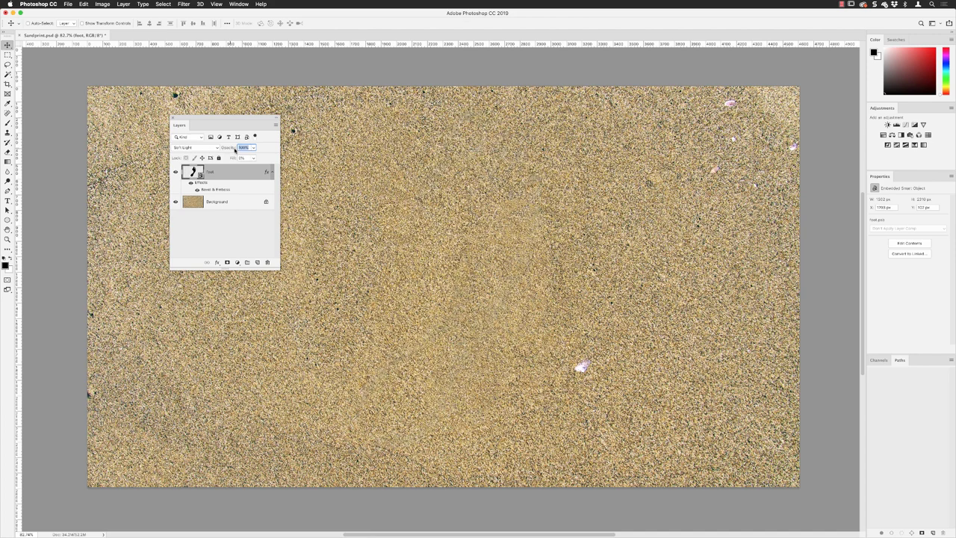
pyautogui.press('Return')
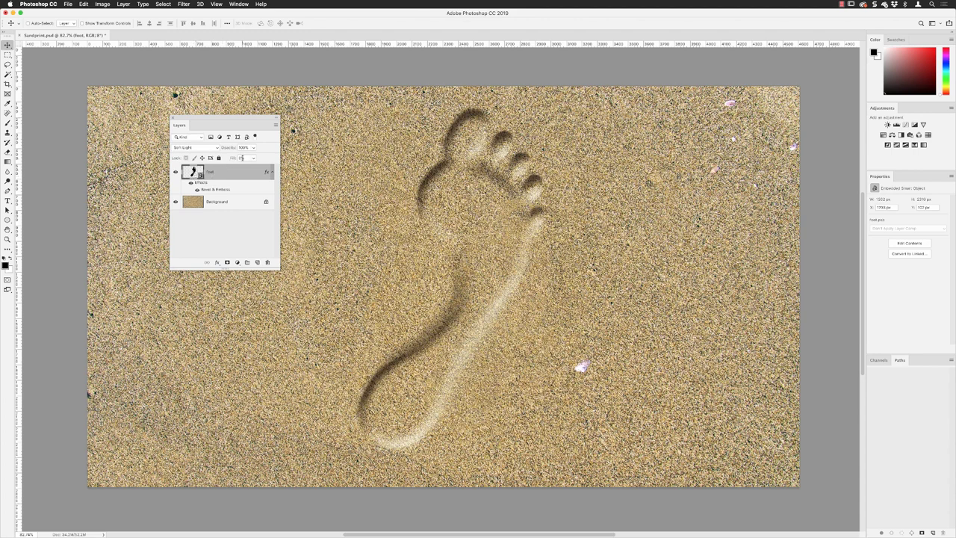
pyautogui.moveTo(233, 160); pyautogui.dragTo(239, 159)
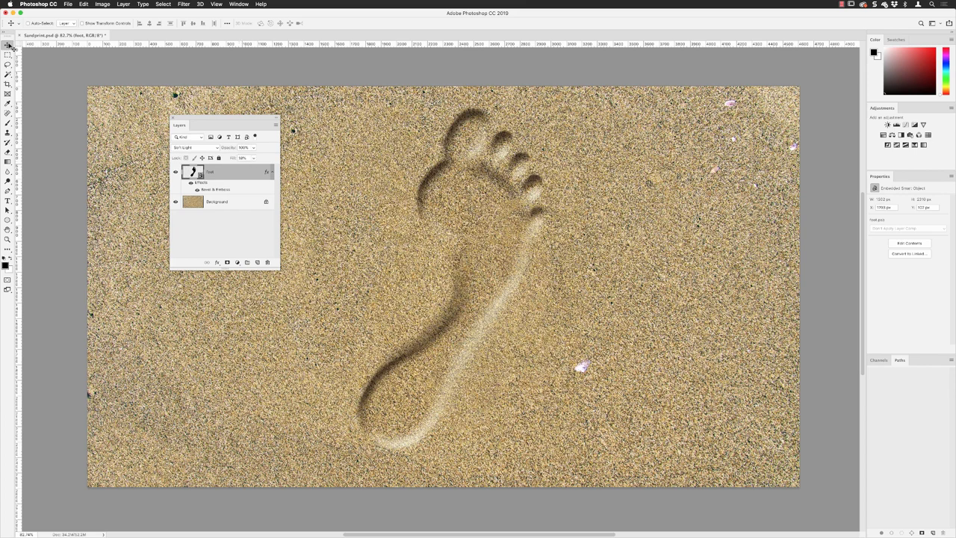
# Step: Move the footprint into the right half of the sand and rename its layer "right foot"
pyautogui.moveTo(475, 217); pyautogui.dragTo(572, 196)
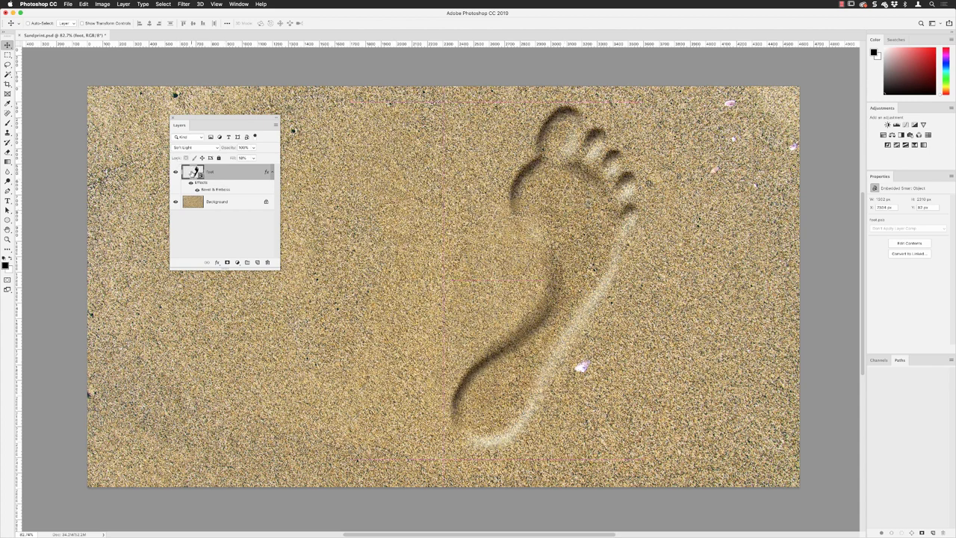
pyautogui.doubleClick(211, 172)
pyautogui.write('right')
pyautogui.press('Return')
# Step: Duplicate the right footprint to the left of the original and rename the copy's layer "left foot"
pyautogui.moveTo(548, 190); pyautogui.dragTo(347, 197)
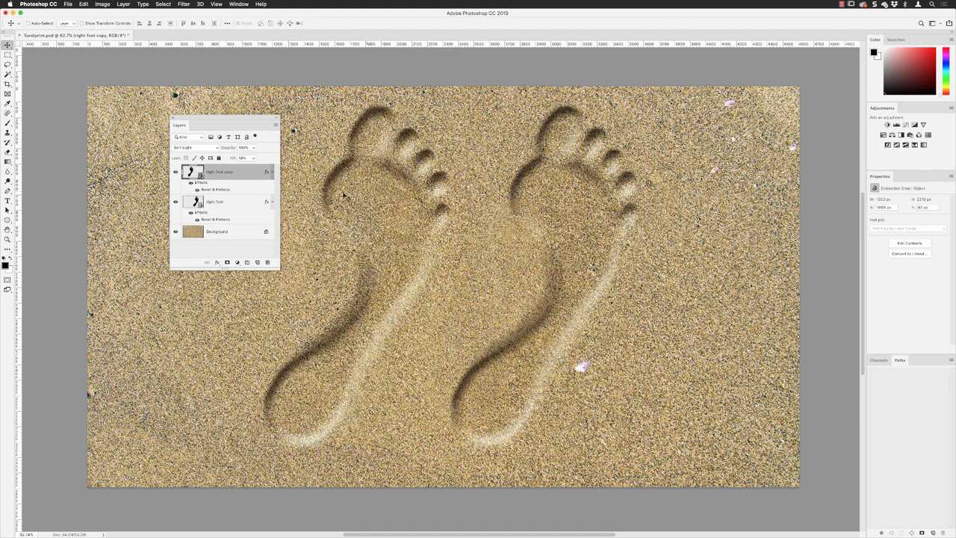
pyautogui.doubleClick(213, 171)
pyautogui.write('left foot')
pyautogui.press('Return')
# Step: Flip the left foot layer horizontally with Free Transform and move the layer list clear of the footprint
pyautogui.click(78, 4)
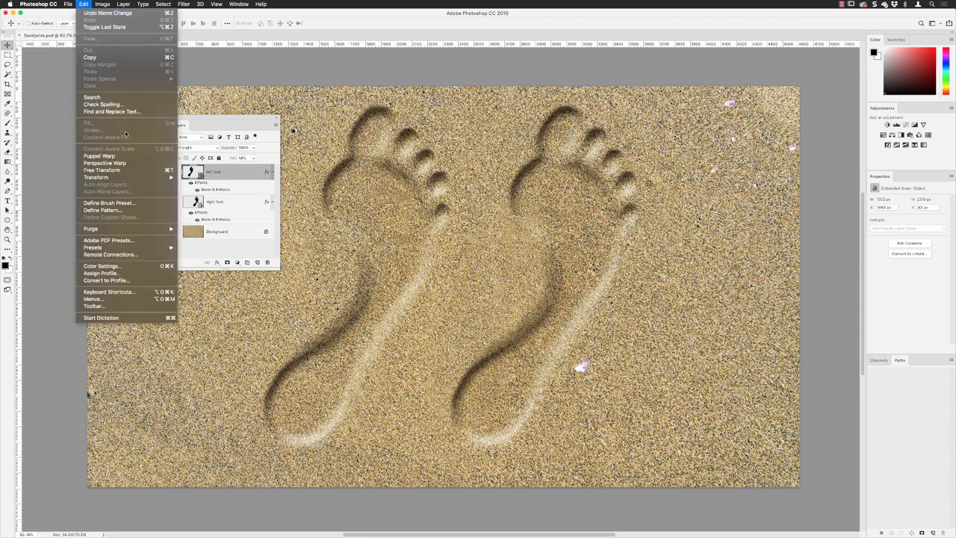
pyautogui.click(100, 170)
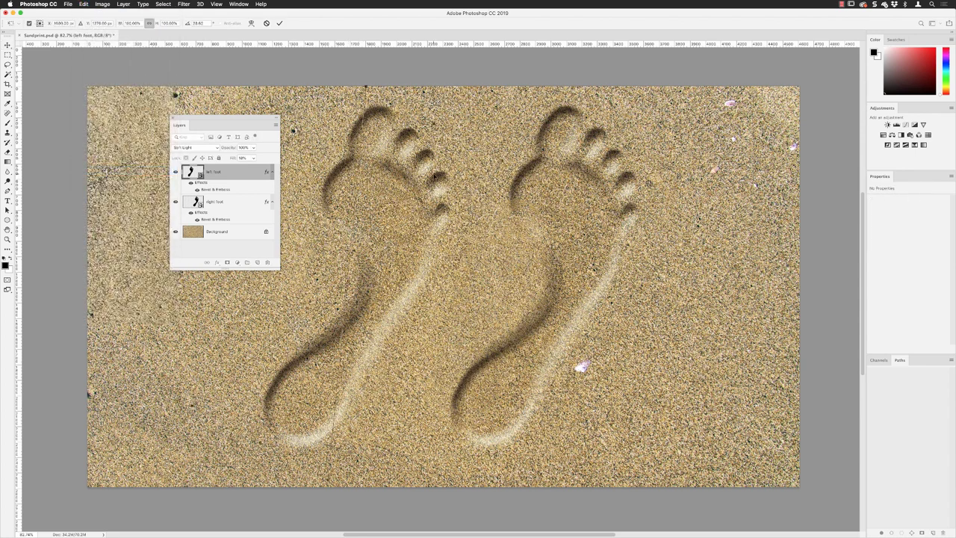
pyautogui.rightClick(408, 168)
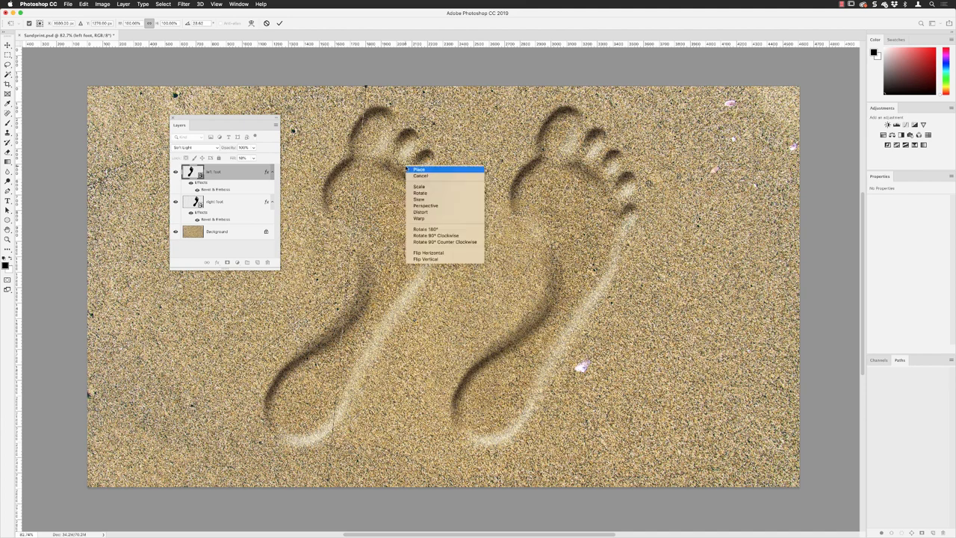
pyautogui.click(428, 253)
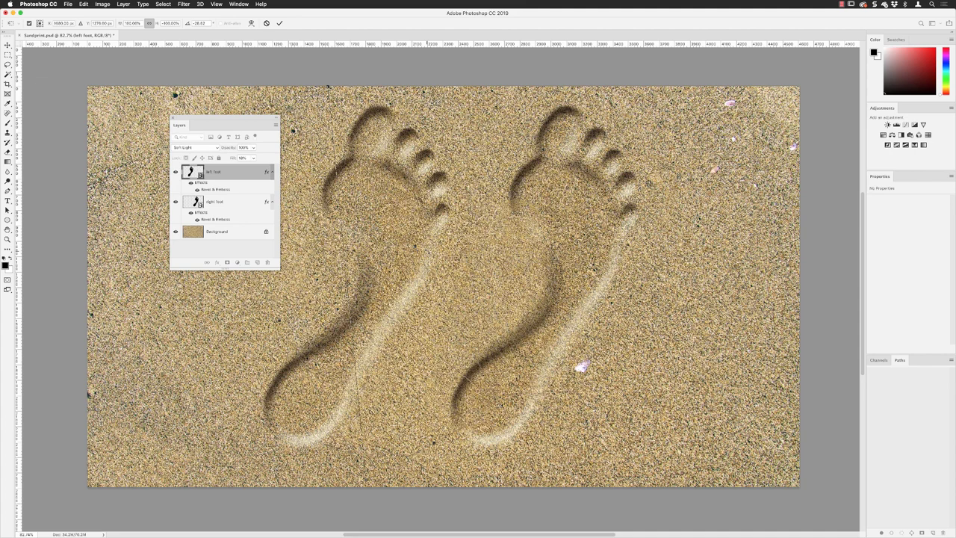
pyautogui.moveTo(250, 120); pyautogui.dragTo(139, 137)
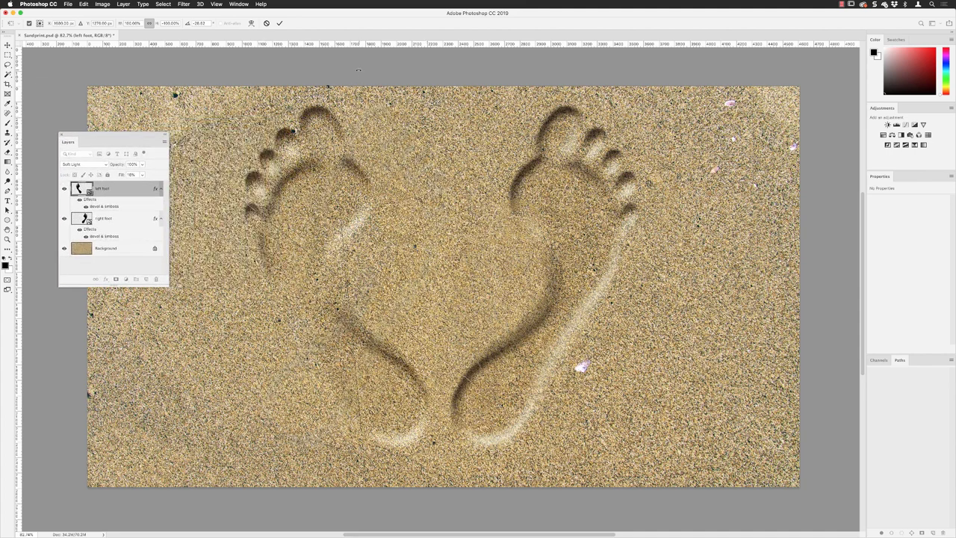
# Step: Rotate the left foot clockwise so its toes lean right, and move it to the lower-left corner of the sand
pyautogui.moveTo(350, 68); pyautogui.dragTo(509, 154)
pyautogui.click(280, 23)
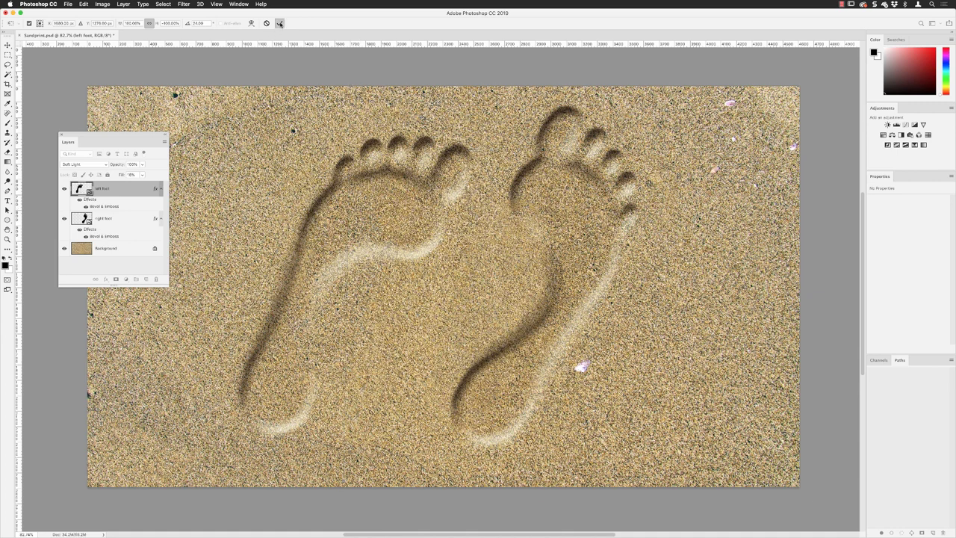
pyautogui.moveTo(404, 160); pyautogui.dragTo(215, 305)
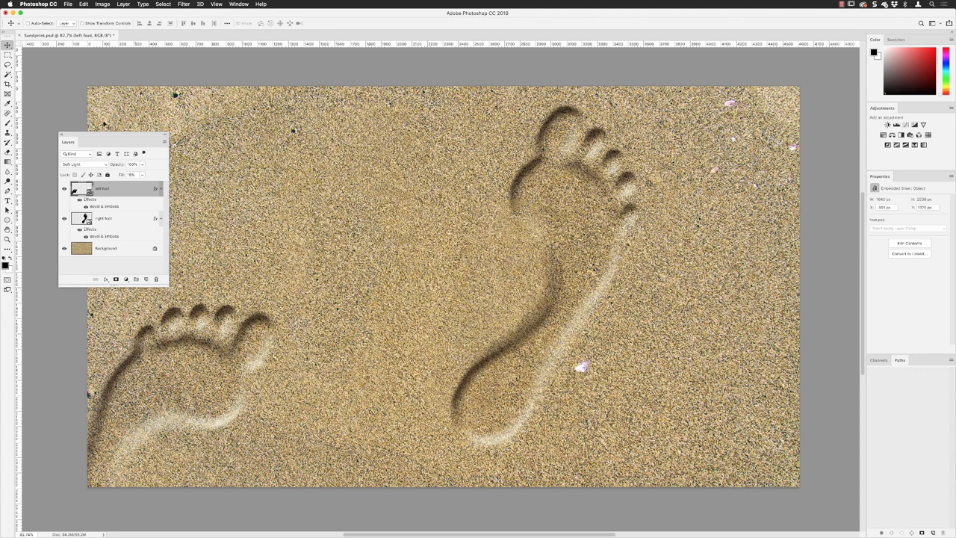
# Step: Move the layer list clear of the footprints and hide the left foot layer
pyautogui.moveTo(105, 136); pyautogui.dragTo(274, 113)
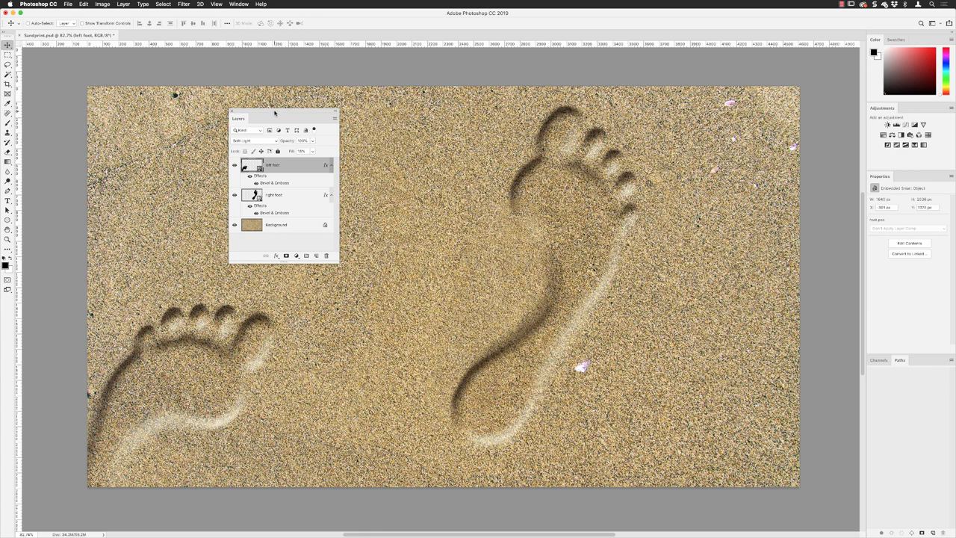
pyautogui.moveTo(244, 113); pyautogui.dragTo(740, 109)
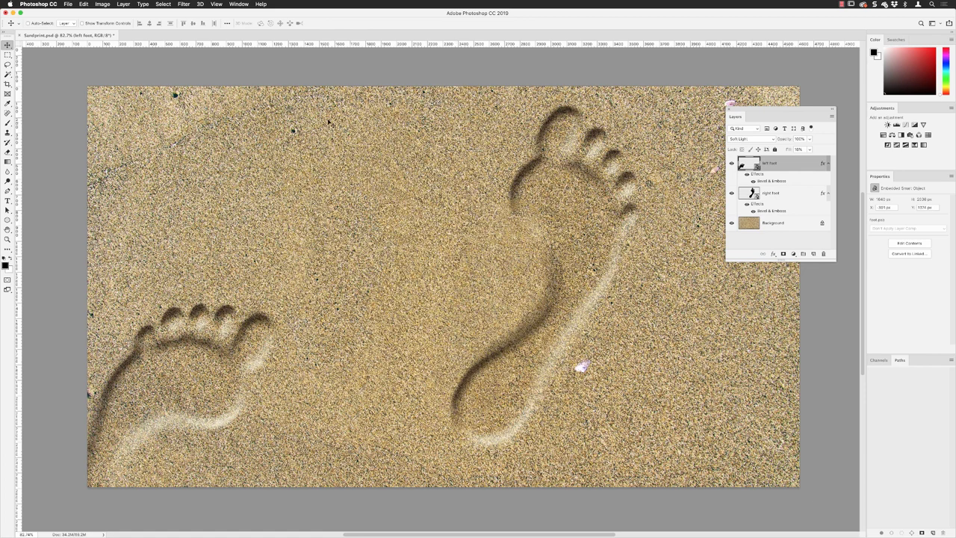
pyautogui.click(732, 164)
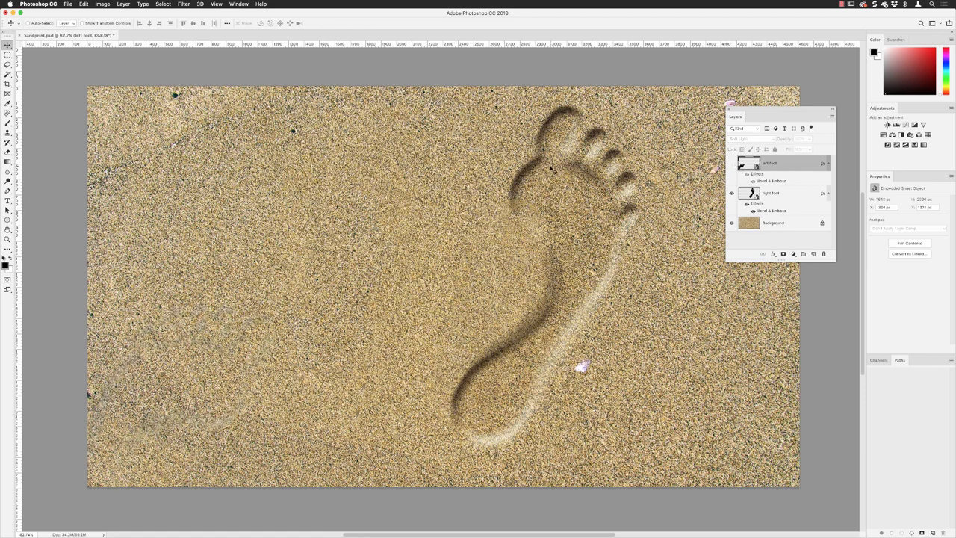
# Step: Open the Foot.psd file from the Sandprints folder
pyautogui.click(68, 4)
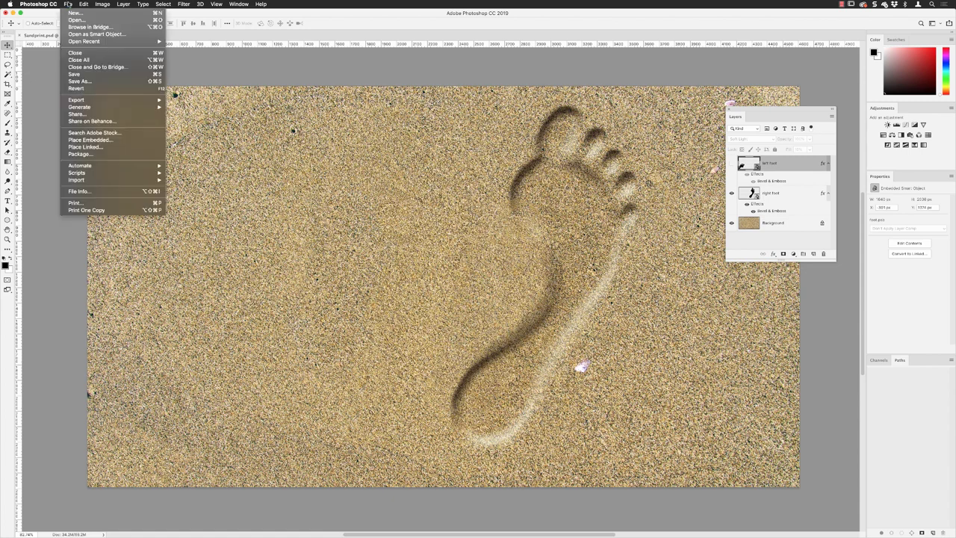
pyautogui.click(75, 19)
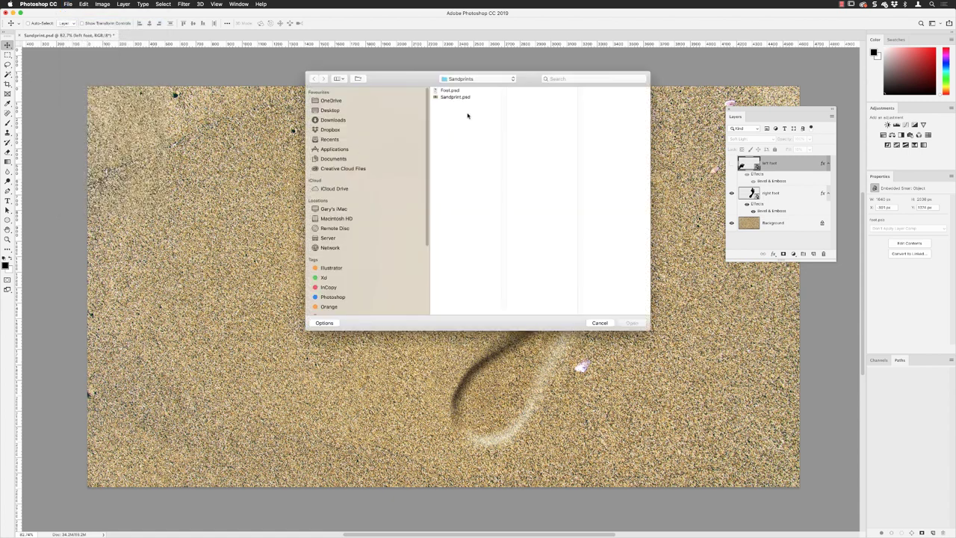
pyautogui.click(436, 92)
pyautogui.click(631, 323)
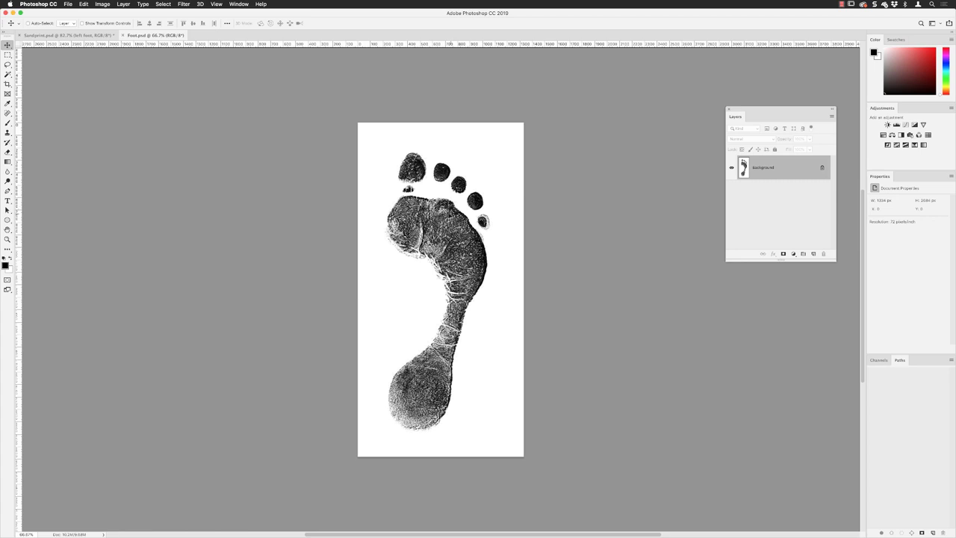
# Step: Select the inked footprint with Color Range by sampling the white background, lowering the fuzziness and inverting the result
pyautogui.click(162, 4)
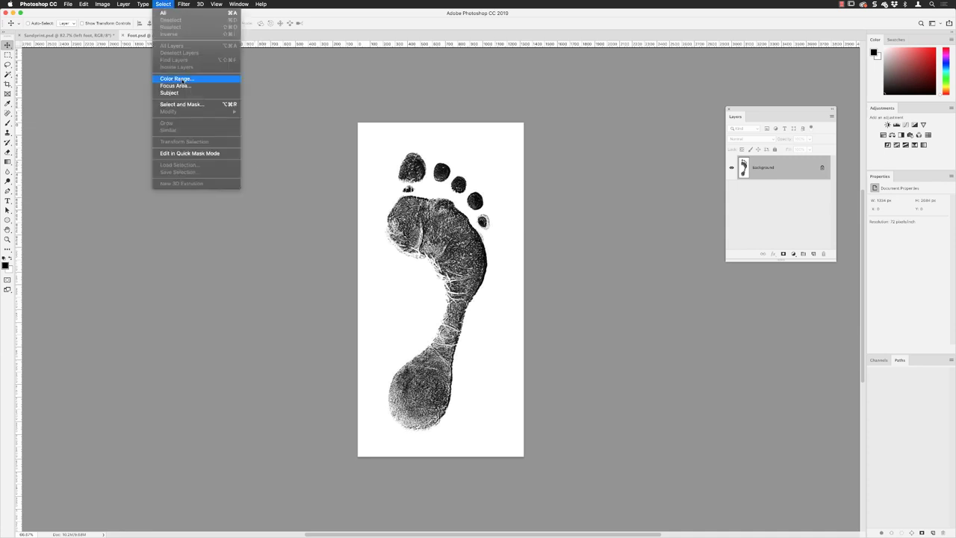
pyautogui.click(183, 79)
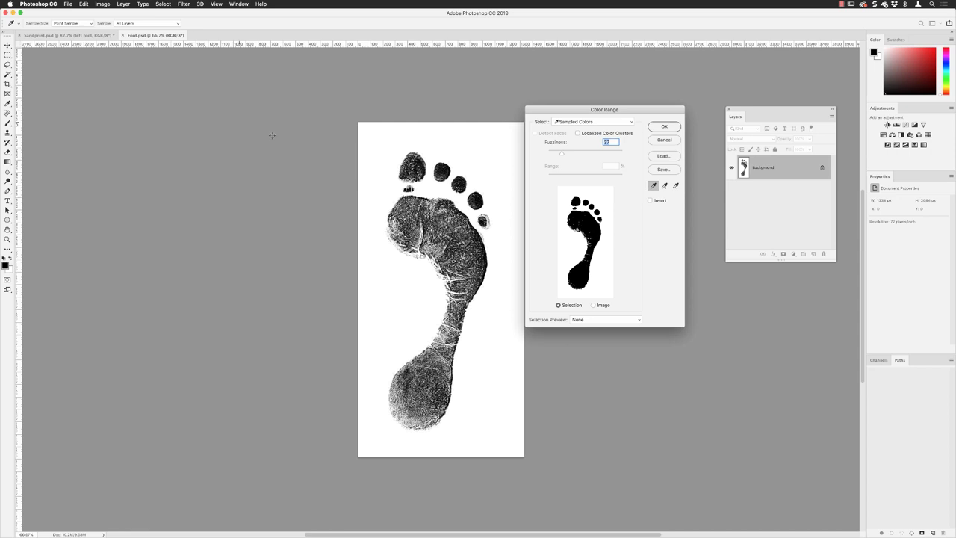
pyautogui.click(470, 145)
pyautogui.moveTo(561, 153)
pyautogui.mouseDown()
pyautogui.moveTo(548, 154)
pyautogui.moveTo(602, 156)
pyautogui.moveTo(558, 154)
pyautogui.mouseUp()
pyautogui.click(650, 201)
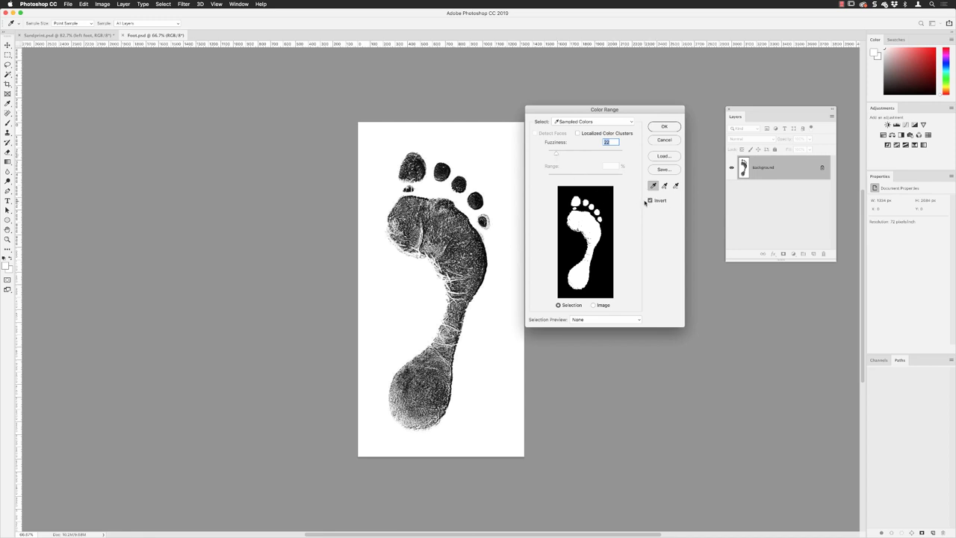
pyautogui.click(663, 128)
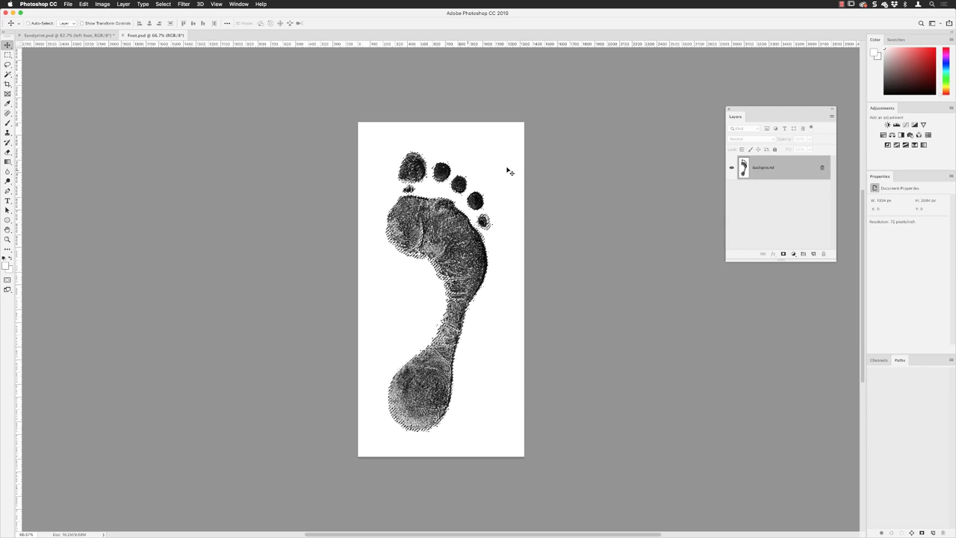
# Step: Add a new layer above the Background, reset the colours to default and fill the footprint selection with black
pyautogui.moveTo(743, 111); pyautogui.dragTo(565, 129)
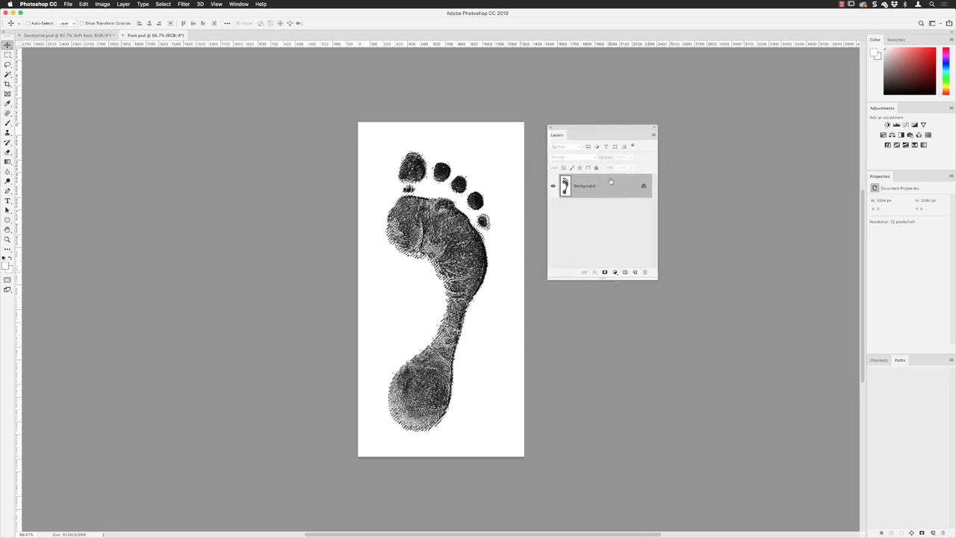
pyautogui.click(635, 273)
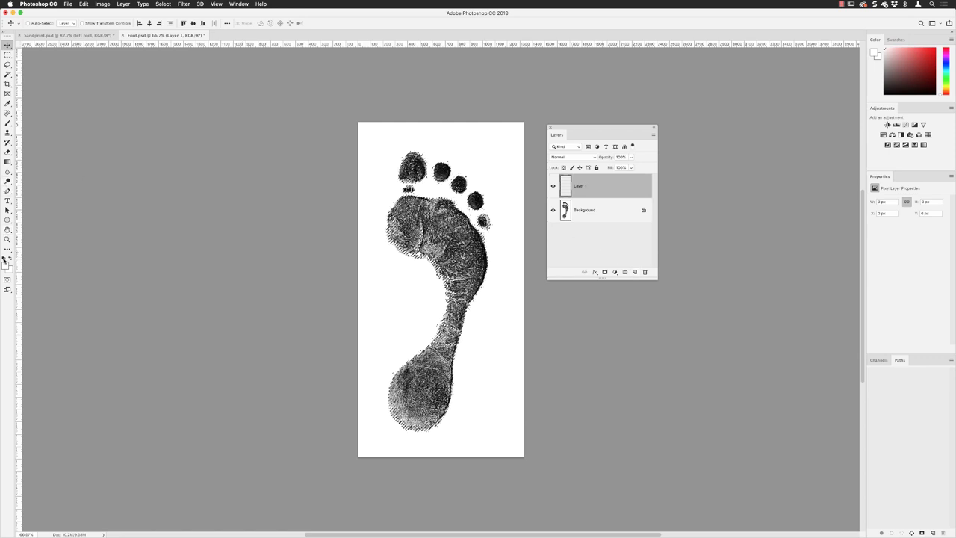
pyautogui.click(4, 259)
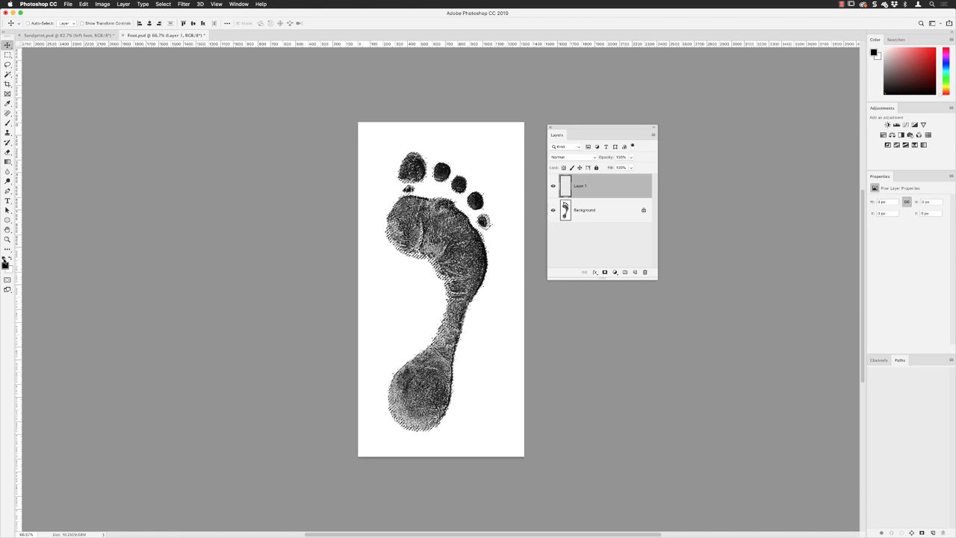
pyautogui.hotkey('alt', 'BackSpace')
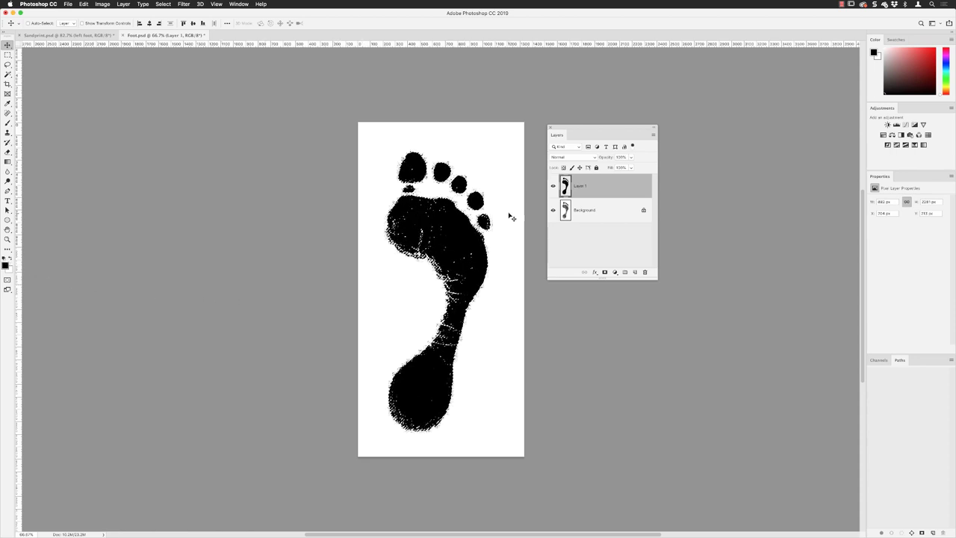
# Step: Deselect the footprint and delete the Background layer so only the black footprint layer remains
pyautogui.click(163, 3)
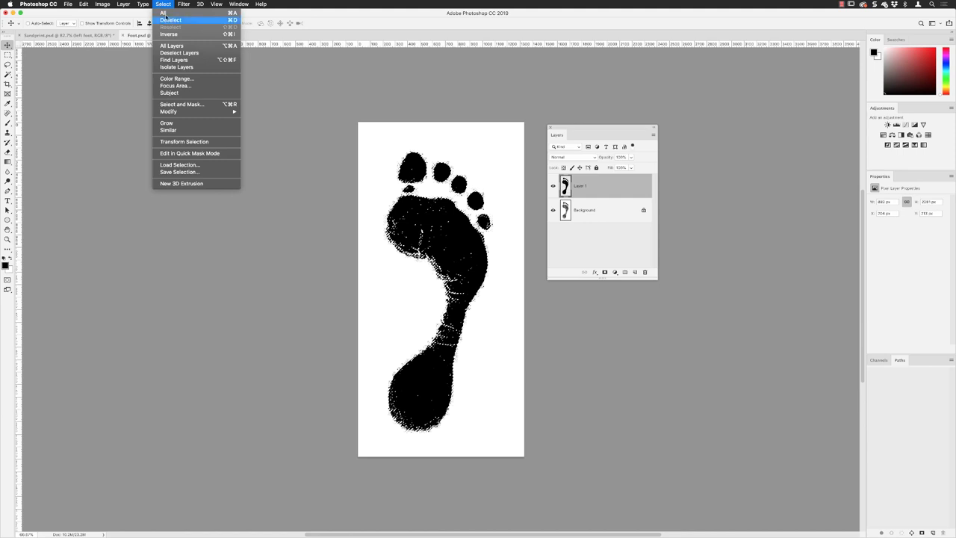
pyautogui.click(170, 20)
pyautogui.click(588, 216)
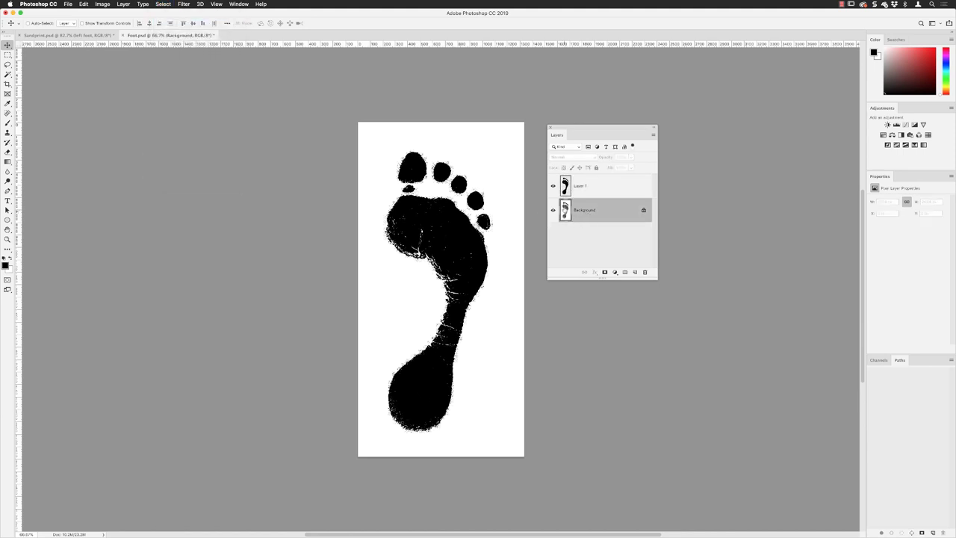
pyautogui.moveTo(572, 215); pyautogui.dragTo(645, 272)
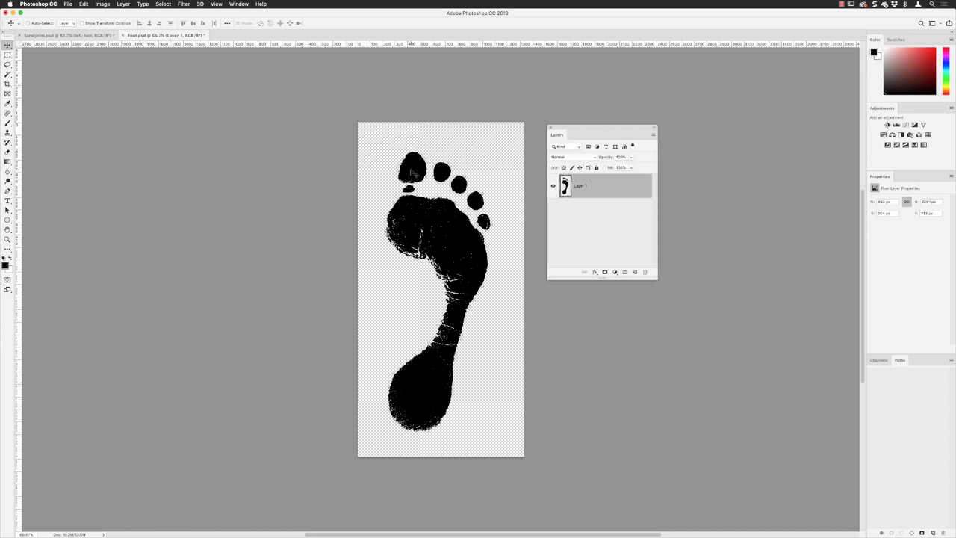
# Step: Arrange Foot.psd and Sandprint.psd side by side with 2-up Vertical and move the layer list clear of the sand
pyautogui.click(238, 5)
pyautogui.moveTo(240, 13)
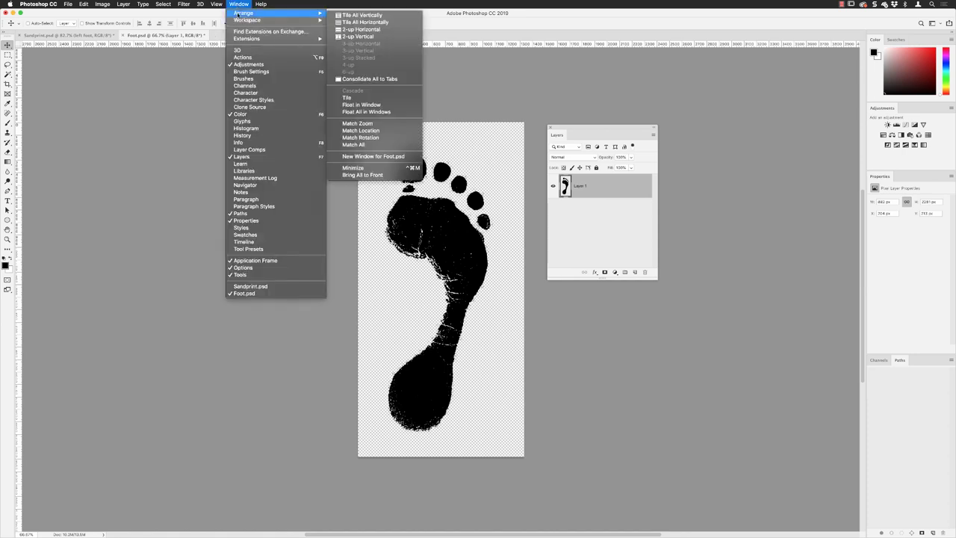
pyautogui.click(359, 36)
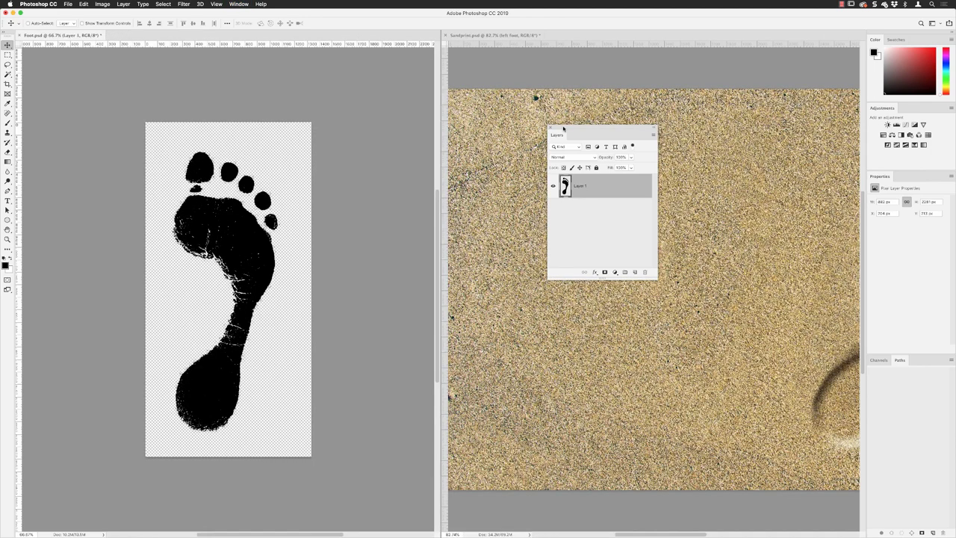
pyautogui.moveTo(563, 129); pyautogui.dragTo(322, 85)
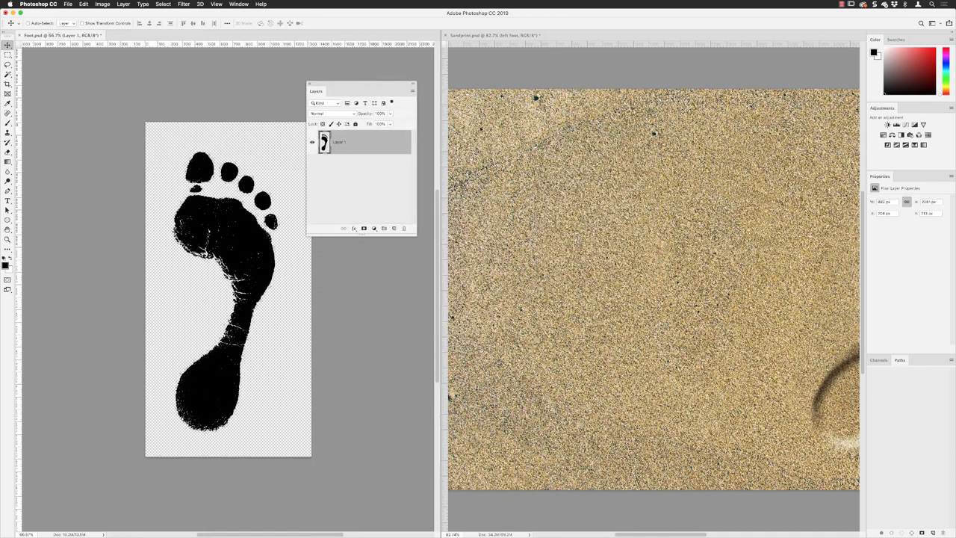
pyautogui.scroll(-5, 668, 260)
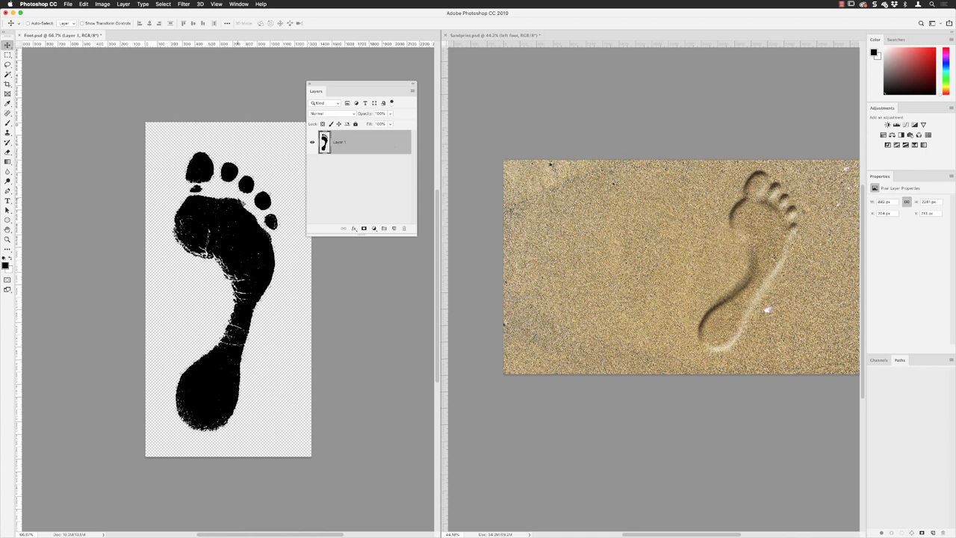
# Step: Copy the black footprint into Sandprint.psd beside the right footprint and enlarge the layer list
pyautogui.moveTo(221, 221); pyautogui.dragTo(468, 255)
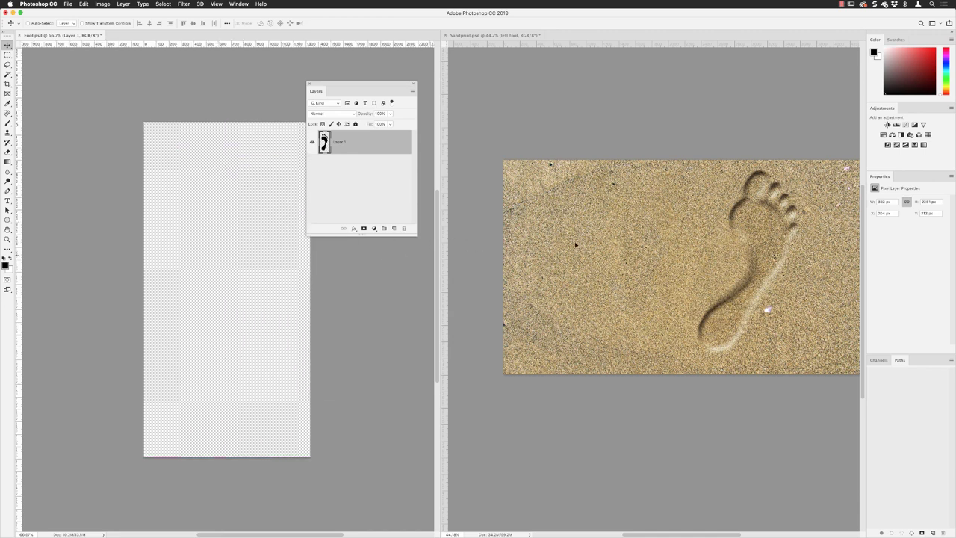
pyautogui.moveTo(575, 244); pyautogui.dragTo(605, 232)
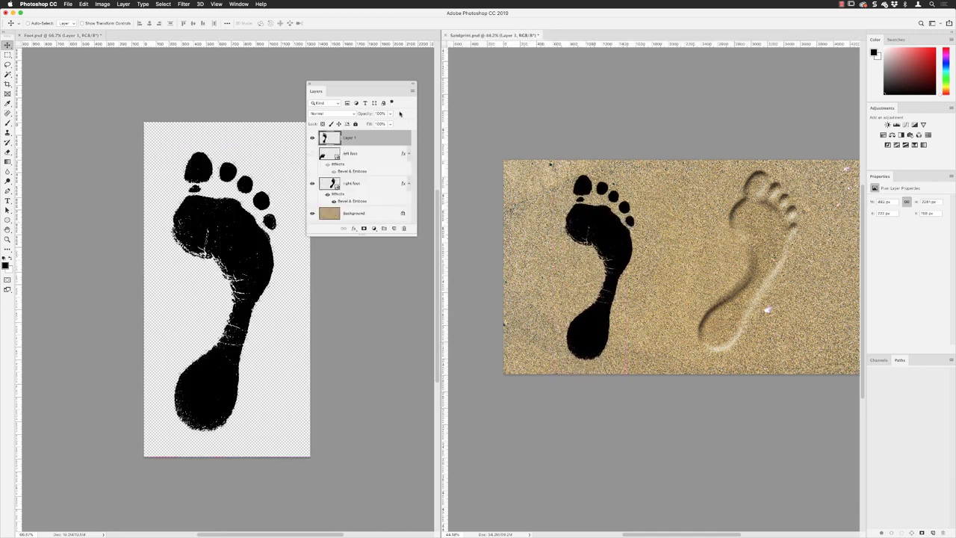
pyautogui.moveTo(370, 86); pyautogui.dragTo(496, 89)
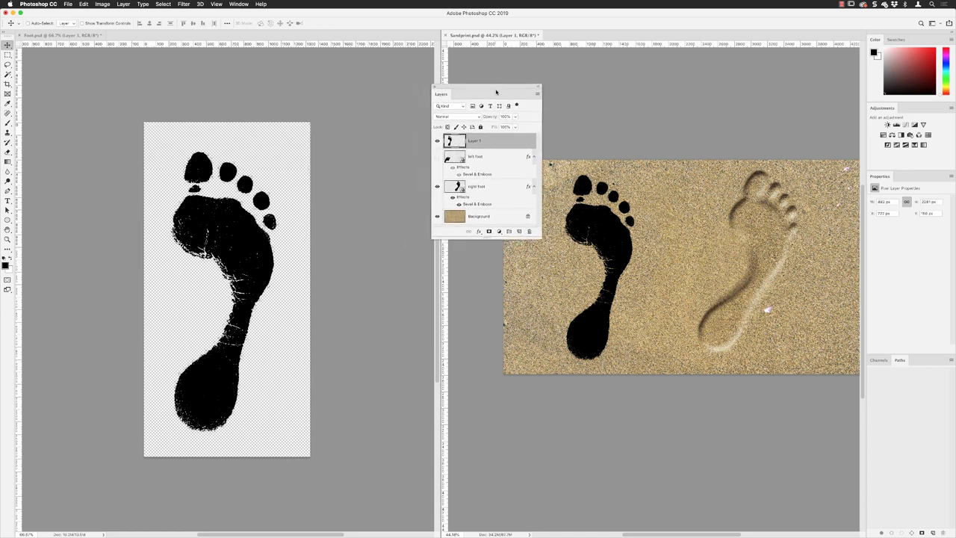
pyautogui.moveTo(481, 236); pyautogui.dragTo(480, 264)
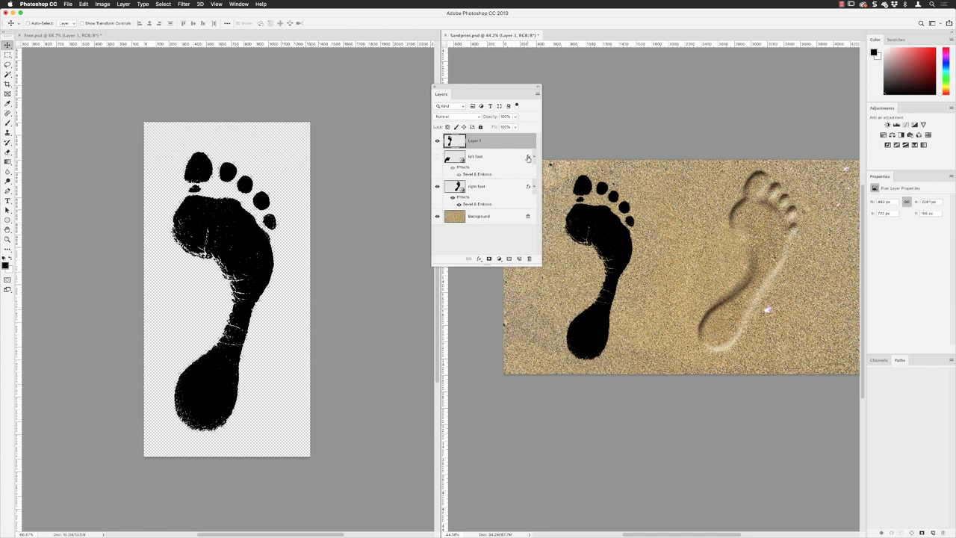
# Step: Copy the left foot layer's Bevel & Emboss effect onto the new footprint layer and set its blend mode to Soft Light
pyautogui.moveTo(529, 157); pyautogui.dragTo(528, 142)
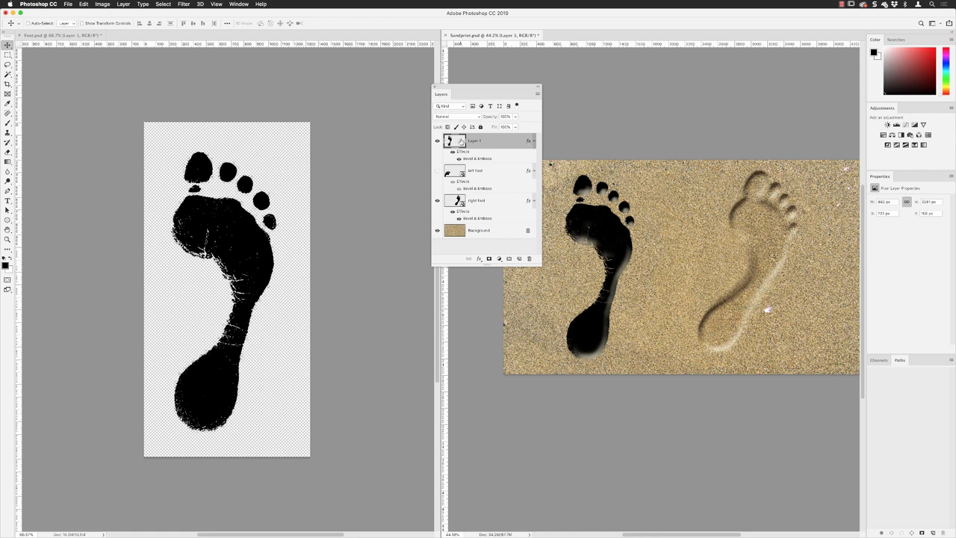
pyautogui.click(472, 119)
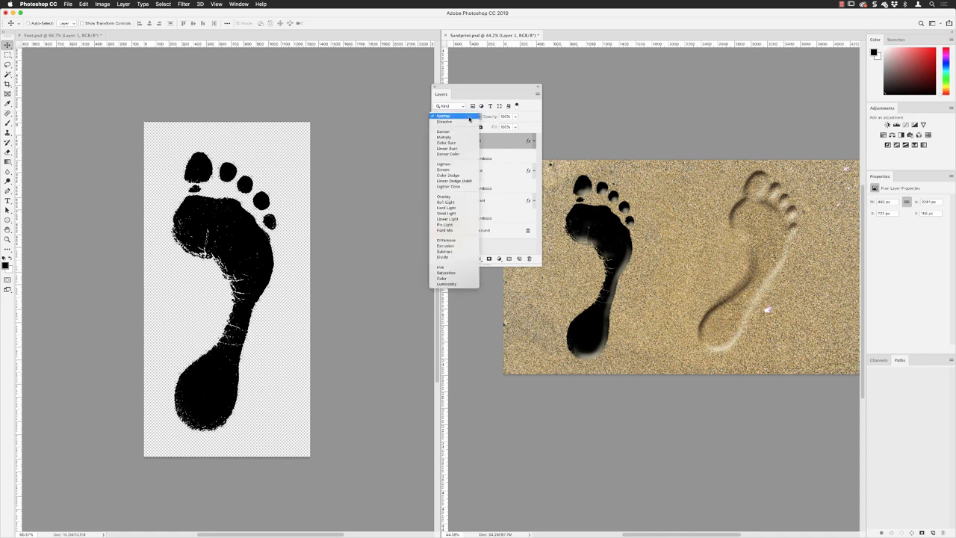
pyautogui.click(470, 119)
pyautogui.click(472, 120)
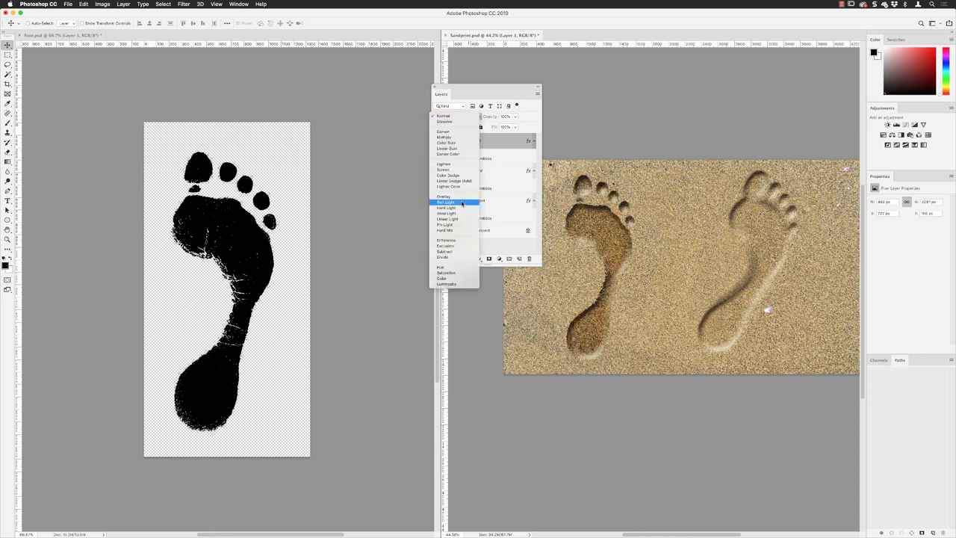
pyautogui.click(462, 204)
# Step: Set the new footprint layer's fill to 15%
pyautogui.click(505, 126)
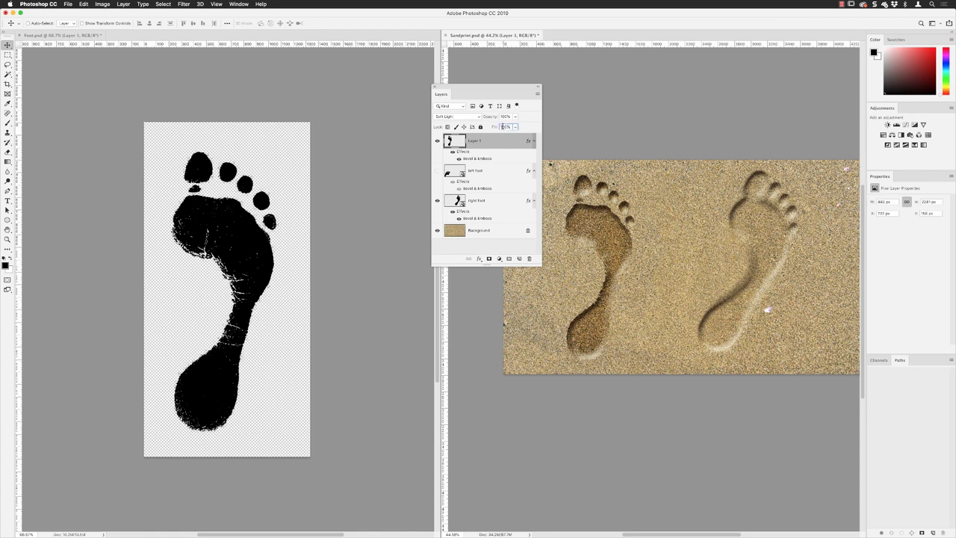
pyautogui.doubleClick(503, 127)
pyautogui.write('1')
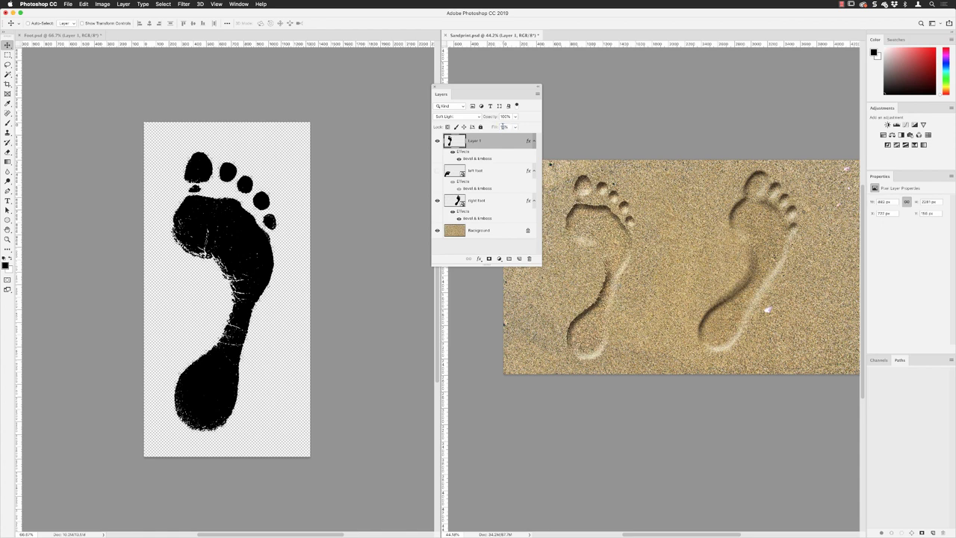
pyautogui.write('5')
# Step: Delete the copied footprint layer from Sandprint.psd and switch back to the Foot.psd document
pyautogui.moveTo(459, 142); pyautogui.dragTo(530, 259)
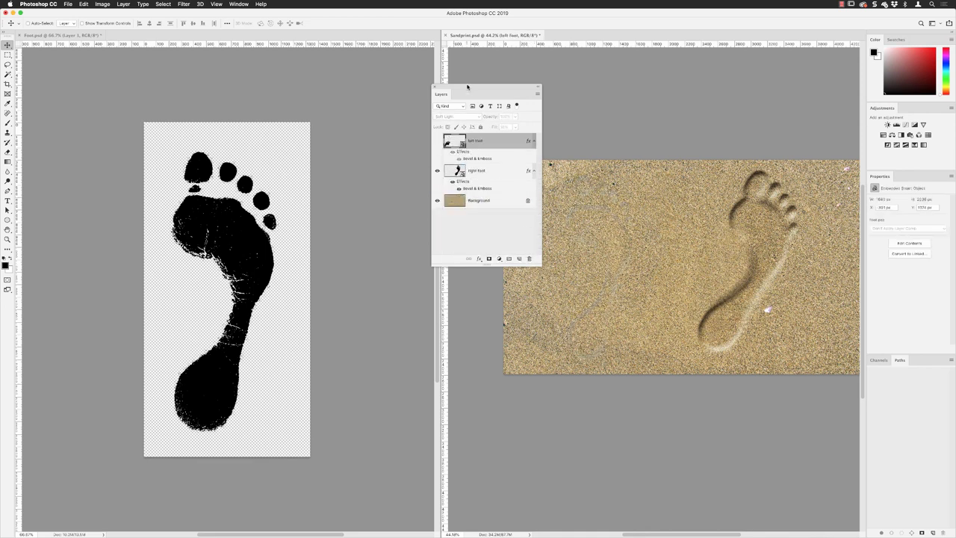
pyautogui.moveTo(467, 87); pyautogui.dragTo(367, 79)
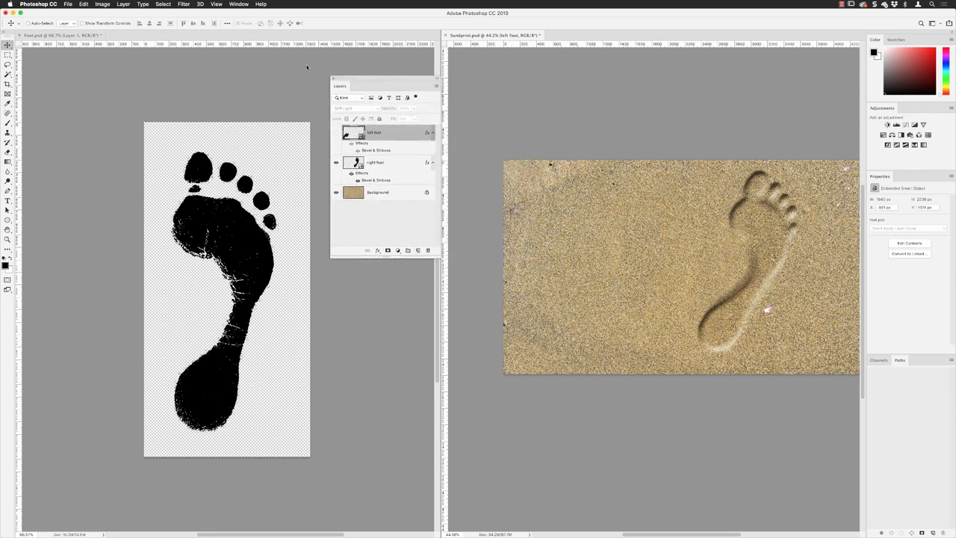
pyautogui.click(74, 36)
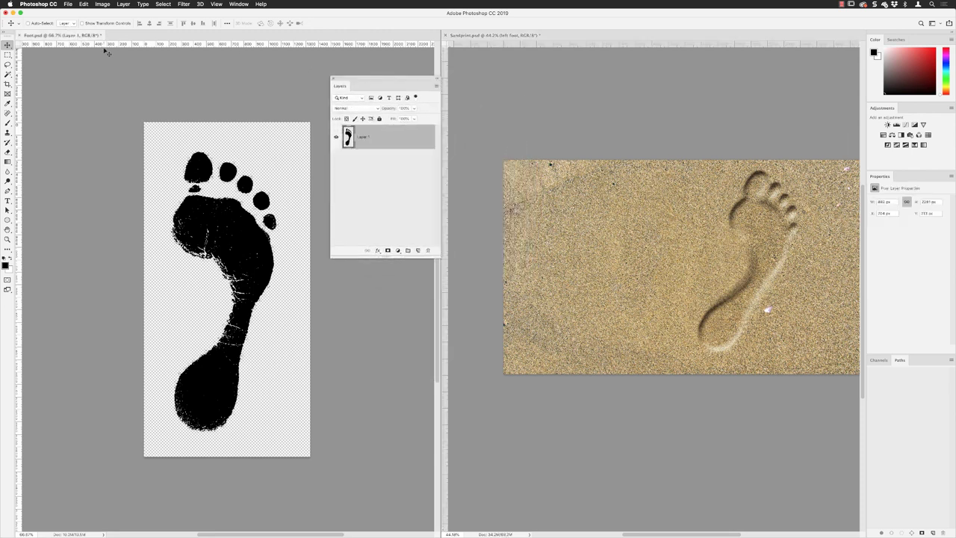
# Step: Rename the black footprint layer "base" and add a new layer above it named "softening"
pyautogui.doubleClick(363, 137)
pyautogui.write('lef')
pyautogui.press('Return')
pyautogui.click(417, 251)
pyautogui.doubleClick(362, 137)
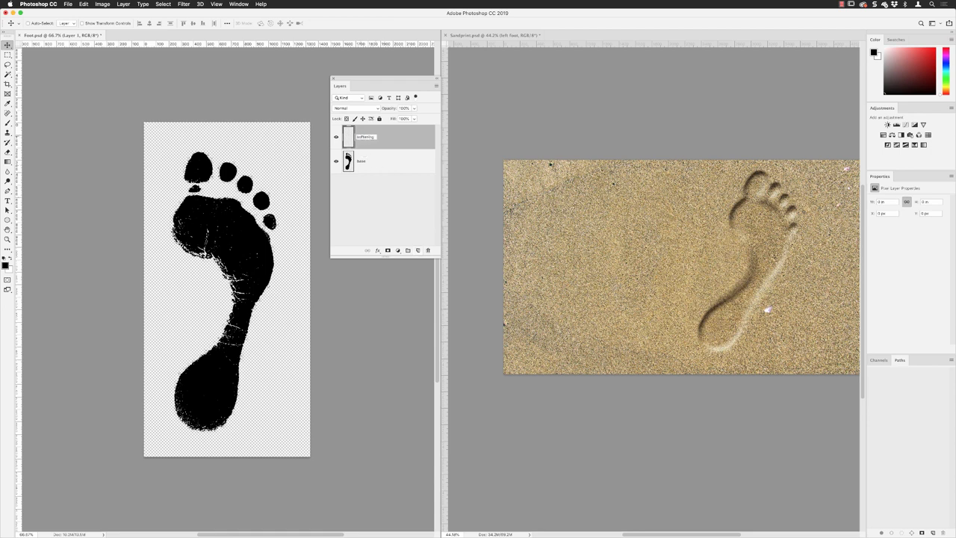
pyautogui.write('softening')
pyautogui.press('Return')
pyautogui.scroll(3, 202, 218)
pyautogui.scroll(1, 201, 218)
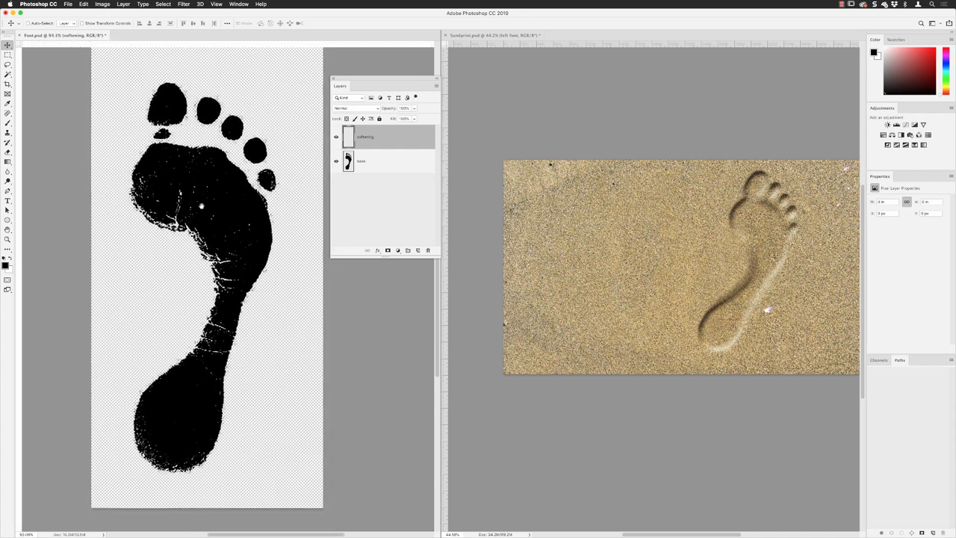
# Step: Paint over the cracks, speckles and ragged toe edges on the softening layer using a harder Soft Round brush in black
pyautogui.click(7, 123)
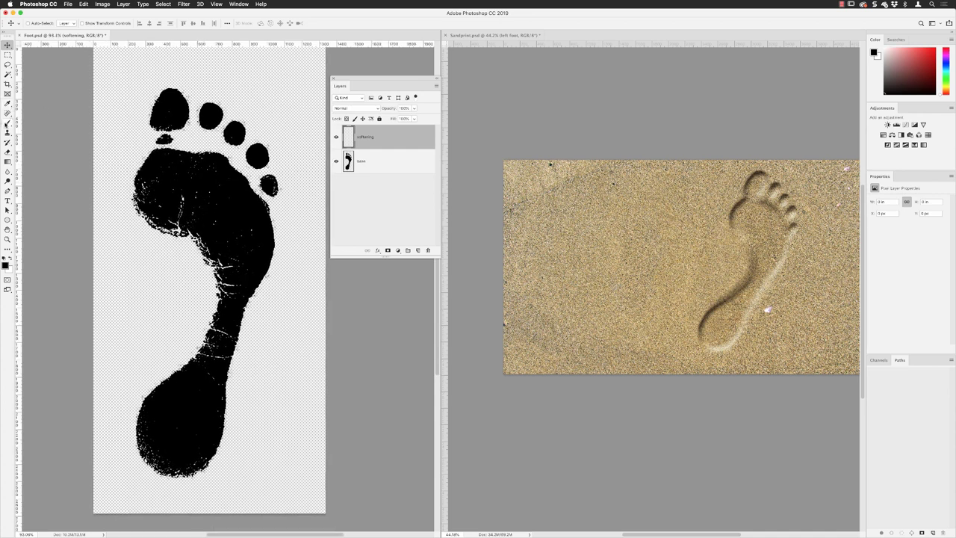
pyautogui.click(33, 23)
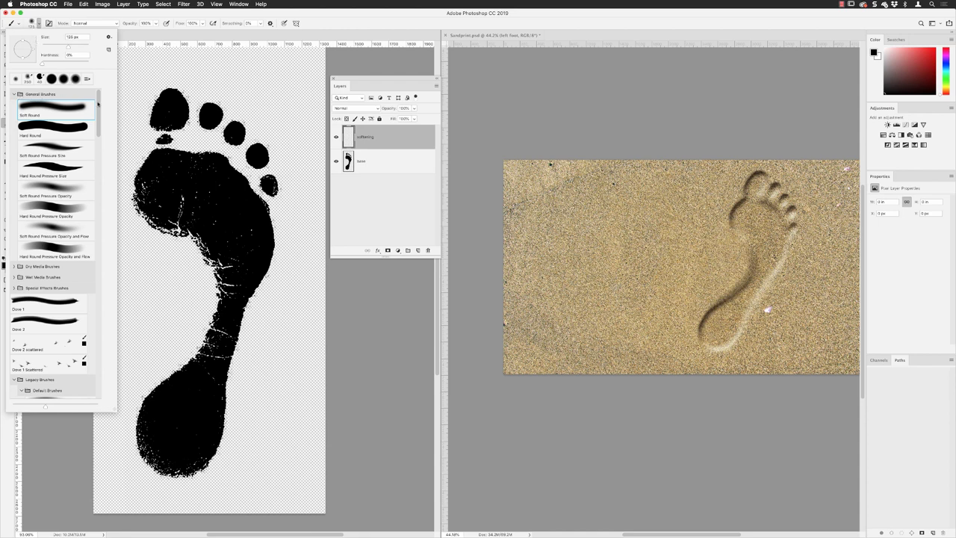
pyautogui.click(48, 112)
pyautogui.moveTo(45, 64); pyautogui.dragTo(75, 65)
pyautogui.press('Return')
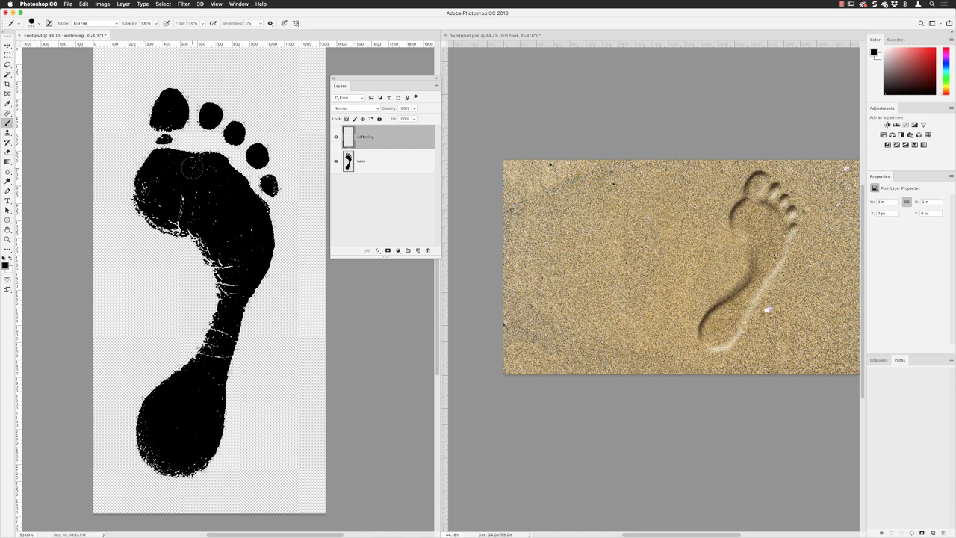
pyautogui.moveTo(153, 190)
pyautogui.mouseDown()
pyautogui.moveTo(172, 223)
pyautogui.moveTo(201, 226)
pyautogui.moveTo(174, 201)
pyautogui.mouseUp()
pyautogui.moveTo(171, 162)
pyautogui.mouseDown()
pyautogui.moveTo(213, 168)
pyautogui.moveTo(241, 220)
pyautogui.moveTo(226, 276)
pyautogui.moveTo(252, 235)
pyautogui.moveTo(218, 341)
pyautogui.moveTo(146, 432)
pyautogui.moveTo(164, 457)
pyautogui.moveTo(208, 434)
pyautogui.moveTo(211, 384)
pyautogui.moveTo(253, 268)
pyautogui.moveTo(253, 212)
pyautogui.moveTo(198, 163)
pyautogui.moveTo(146, 181)
pyautogui.moveTo(148, 205)
pyautogui.moveTo(172, 225)
pyautogui.mouseUp()
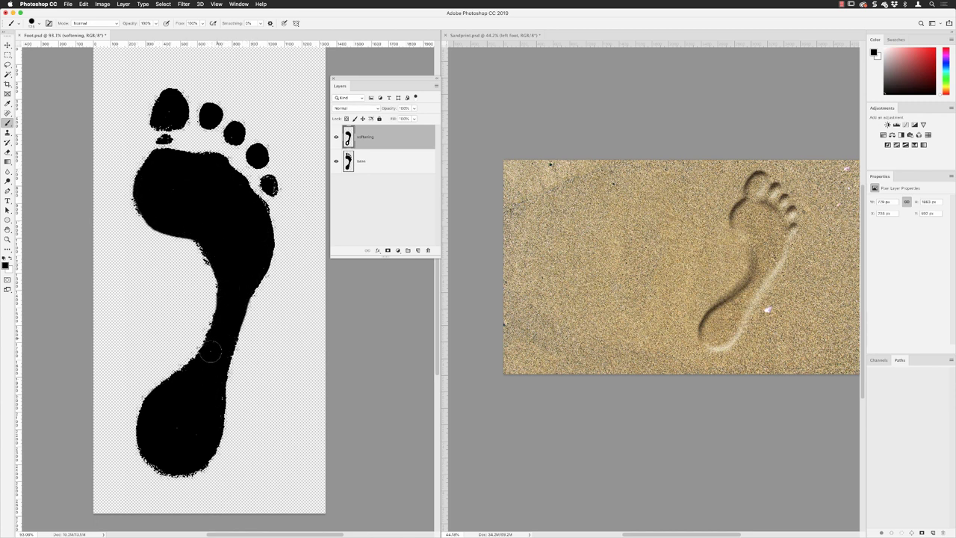
pyautogui.moveTo(161, 116)
pyautogui.mouseDown()
pyautogui.moveTo(179, 101)
pyautogui.moveTo(162, 125)
pyautogui.moveTo(210, 114)
pyautogui.moveTo(257, 155)
pyautogui.moveTo(271, 187)
pyautogui.moveTo(186, 160)
pyautogui.mouseUp()
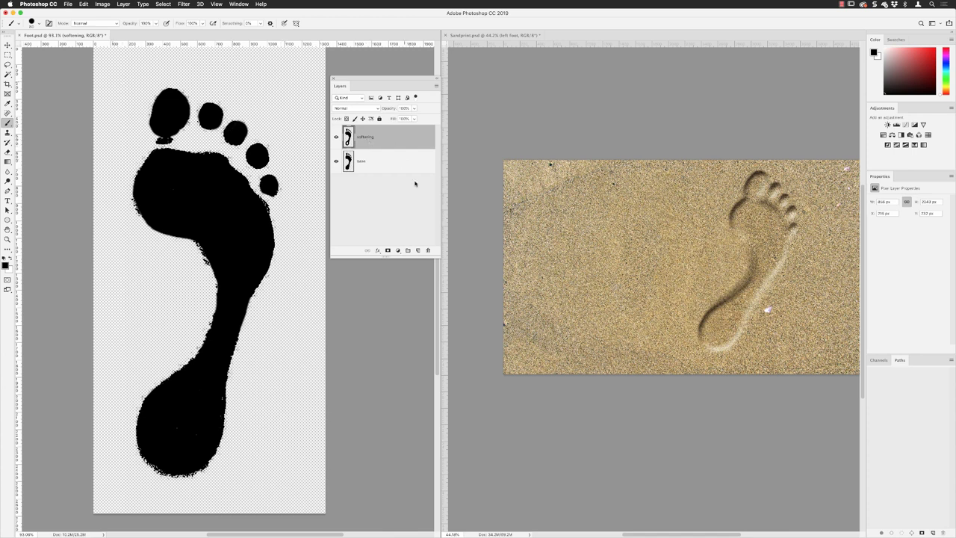
# Step: Add a new layer above the softening layer and name it "edges"
pyautogui.click(417, 251)
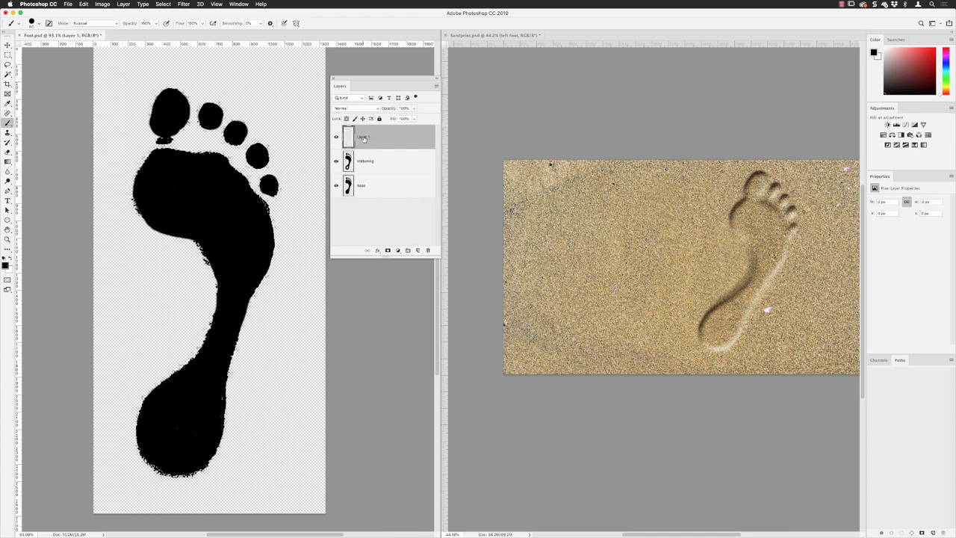
pyautogui.doubleClick(364, 137)
pyautogui.write('w')
pyautogui.press('Return')
# Step: Paint soft black edges around the sole, arch and toes on the edges layer using a softer brush with reduced opacity
pyautogui.click(40, 24)
pyautogui.click(47, 61)
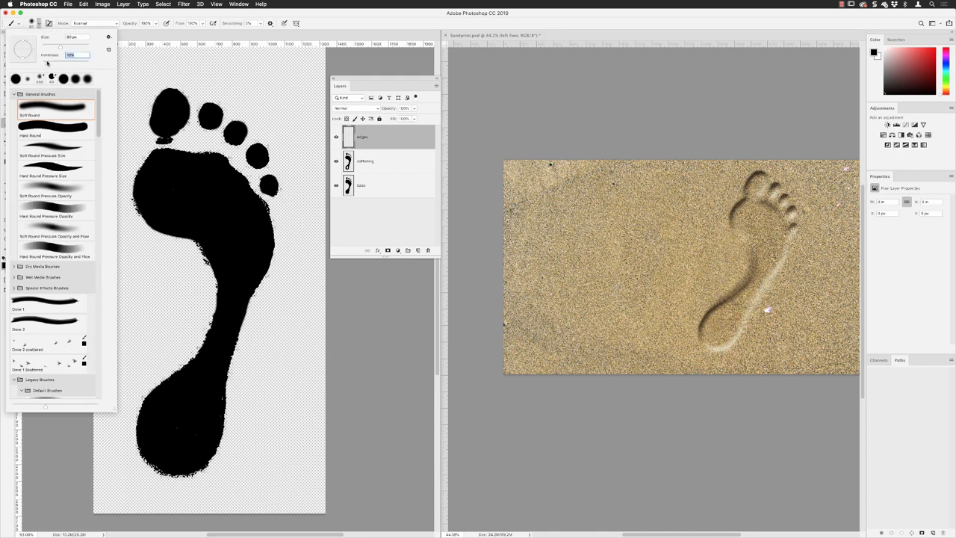
pyautogui.write('85')
pyautogui.press('Tab')
pyautogui.press('Return')
pyautogui.moveTo(148, 170)
pyautogui.mouseDown()
pyautogui.moveTo(141, 216)
pyautogui.moveTo(186, 209)
pyautogui.moveTo(197, 169)
pyautogui.moveTo(257, 211)
pyautogui.moveTo(273, 243)
pyautogui.moveTo(154, 467)
pyautogui.moveTo(139, 164)
pyautogui.mouseUp()
pyautogui.press('p')
pyautogui.press('b')
pyautogui.moveTo(167, 108)
pyautogui.mouseDown()
pyautogui.moveTo(178, 103)
pyautogui.moveTo(186, 123)
pyautogui.moveTo(154, 138)
pyautogui.moveTo(167, 208)
pyautogui.moveTo(250, 186)
pyautogui.moveTo(209, 384)
pyautogui.moveTo(154, 442)
pyautogui.moveTo(157, 395)
pyautogui.moveTo(220, 251)
pyautogui.moveTo(225, 277)
pyautogui.moveTo(235, 134)
pyautogui.moveTo(273, 187)
pyautogui.moveTo(202, 127)
pyautogui.moveTo(199, 171)
pyautogui.moveTo(241, 236)
pyautogui.moveTo(235, 199)
pyautogui.moveTo(172, 161)
pyautogui.moveTo(171, 121)
pyautogui.mouseUp()
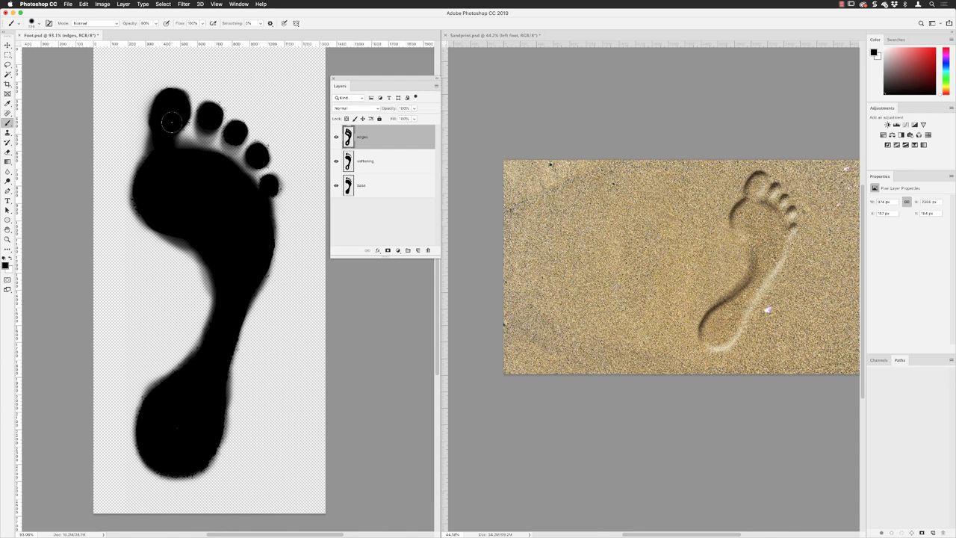
pyautogui.click(171, 121)
# Step: Copy the edges, softening and base layers together into Sandprint.psd and convert them to a single smart object
pyautogui.keyDown('shift'); pyautogui.click(382, 192); pyautogui.keyUp('shift')
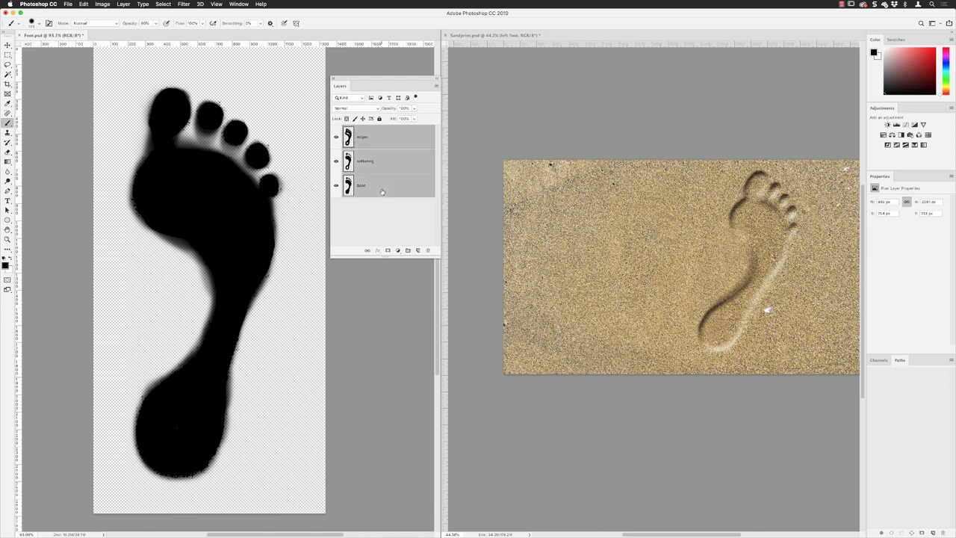
pyautogui.press('v')
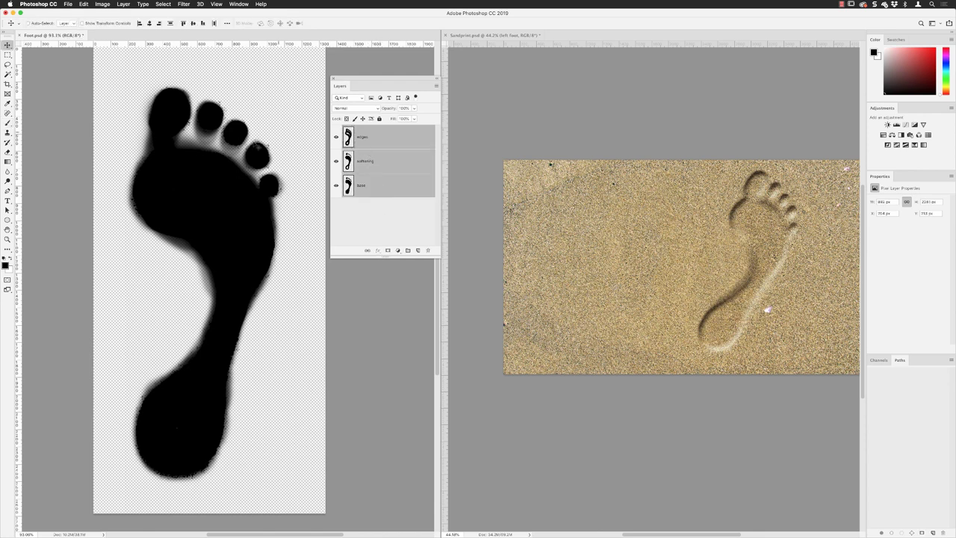
pyautogui.moveTo(187, 177); pyautogui.dragTo(588, 228)
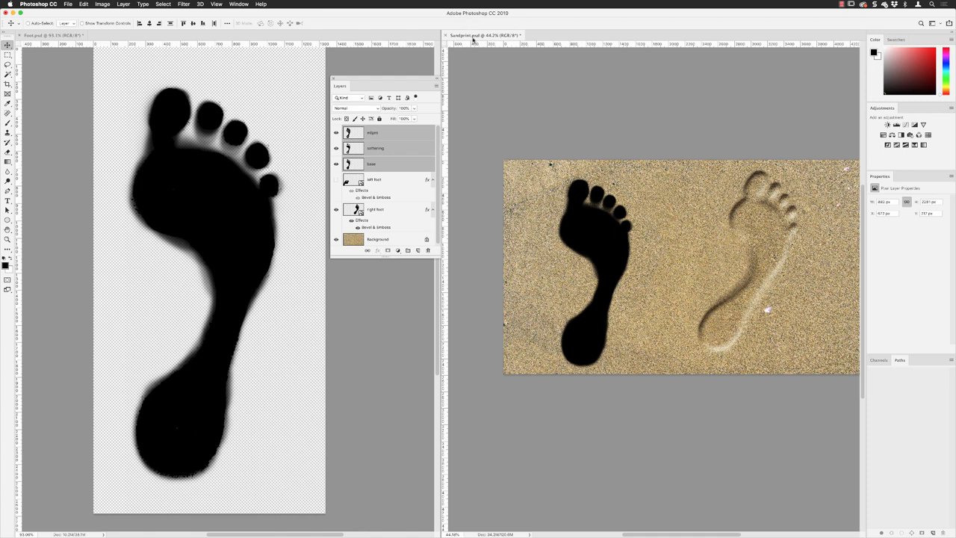
pyautogui.rightClick(372, 133)
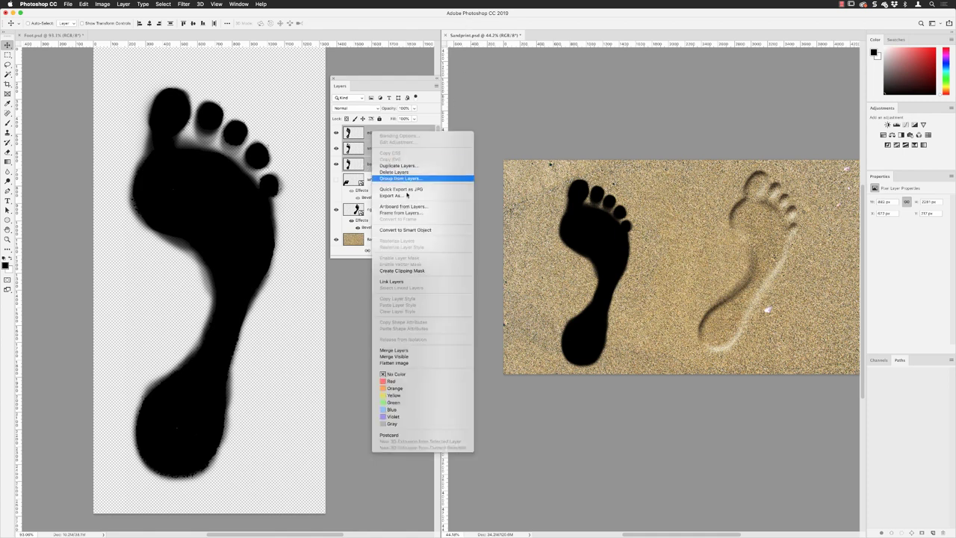
pyautogui.click(404, 231)
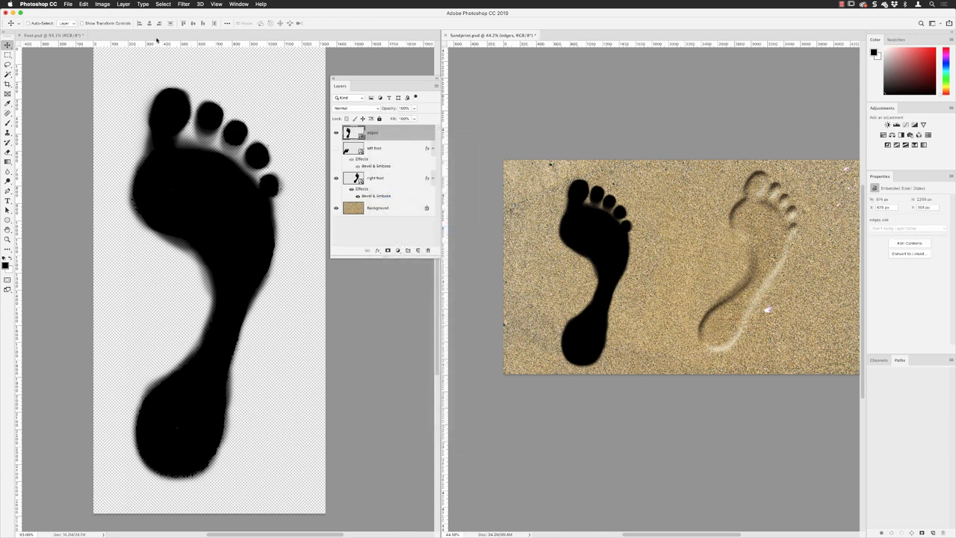
# Step: Save the Foot.psd document as Foot2.psd and close it
pyautogui.click(45, 36)
pyautogui.click(69, 4)
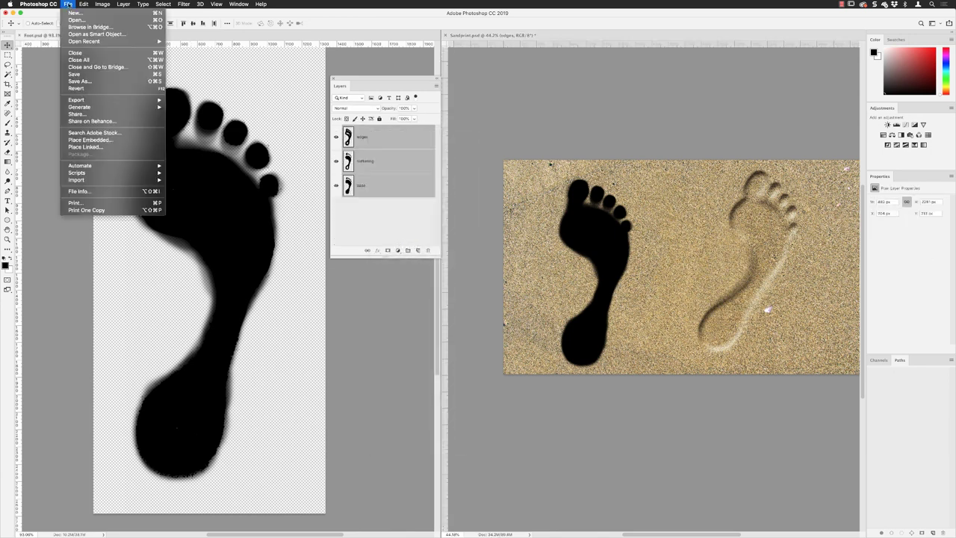
pyautogui.click(79, 80)
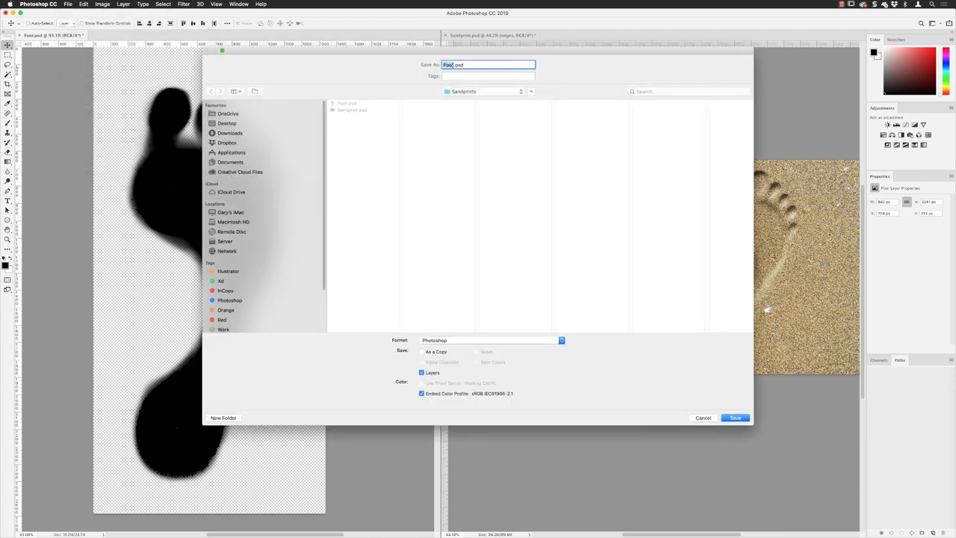
pyautogui.click(458, 64)
pyautogui.write('2')
pyautogui.click(734, 419)
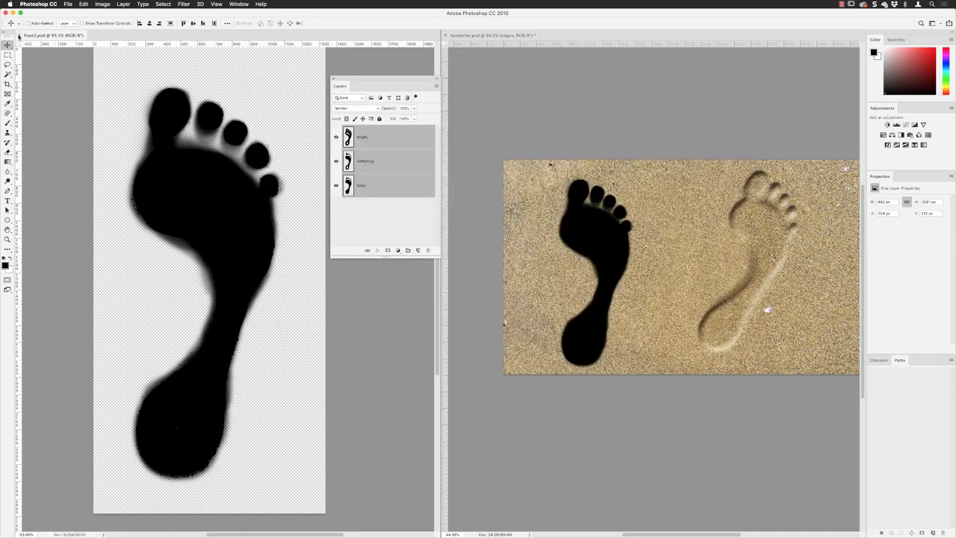
pyautogui.click(18, 36)
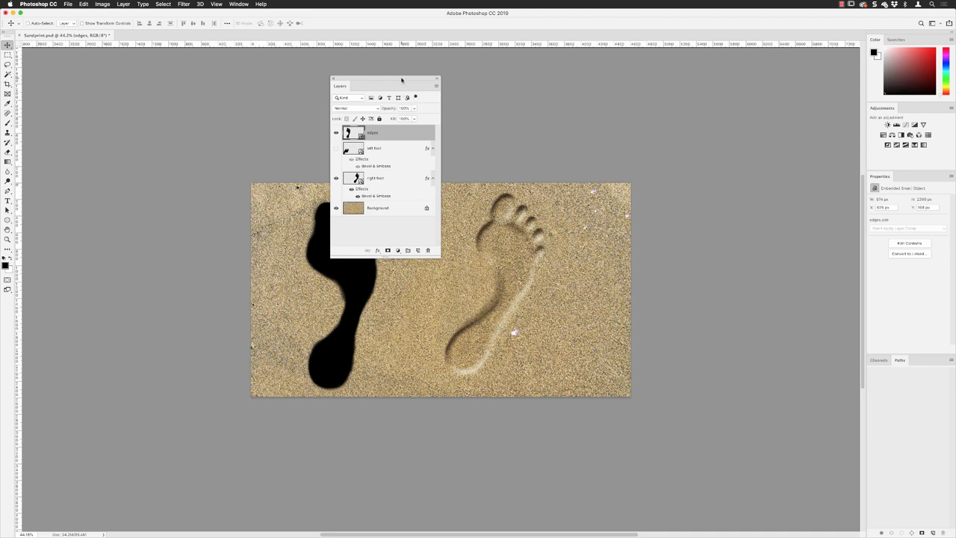
# Step: Copy the left foot layer's Bevel & Emboss effect onto the edges smart object and set its blend mode to Soft Light
pyautogui.moveTo(401, 80); pyautogui.dragTo(193, 98)
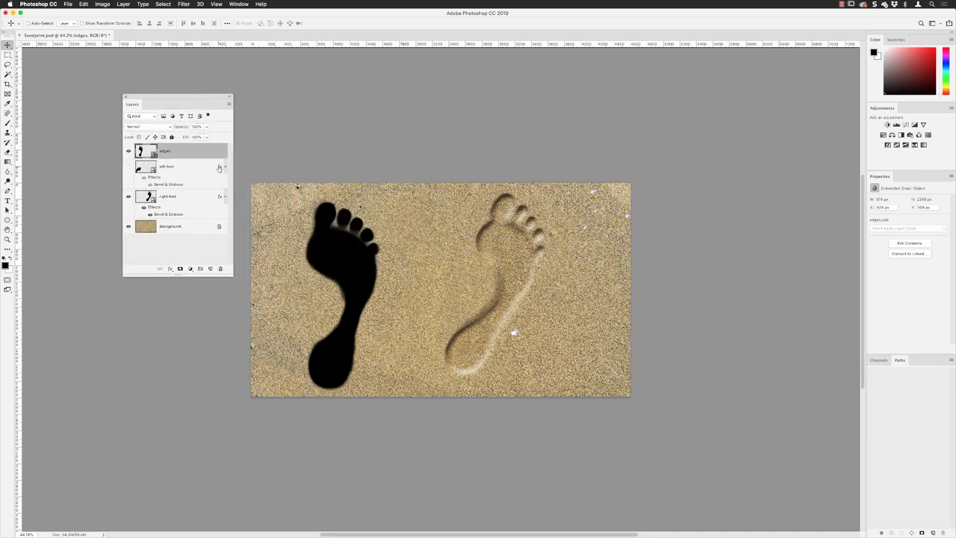
pyautogui.moveTo(219, 168); pyautogui.dragTo(218, 153)
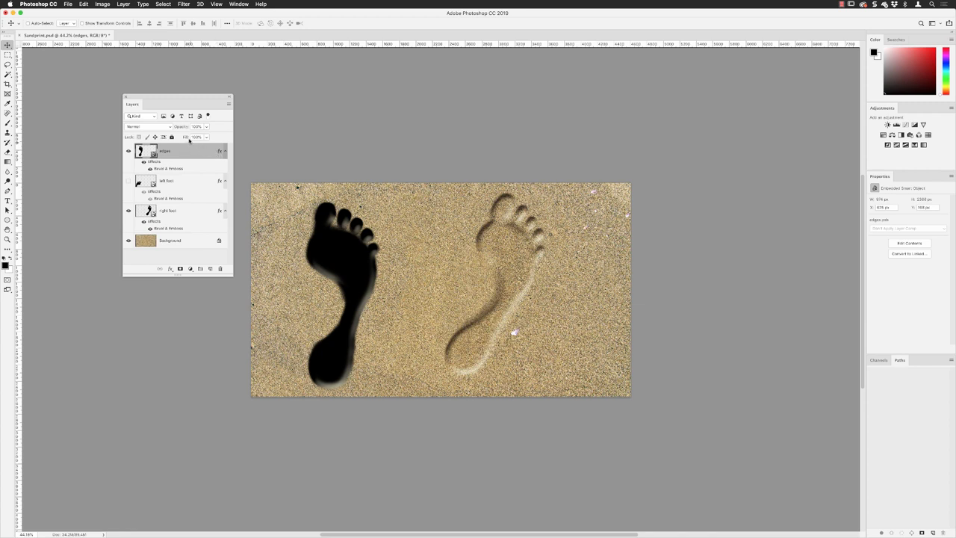
pyautogui.click(153, 127)
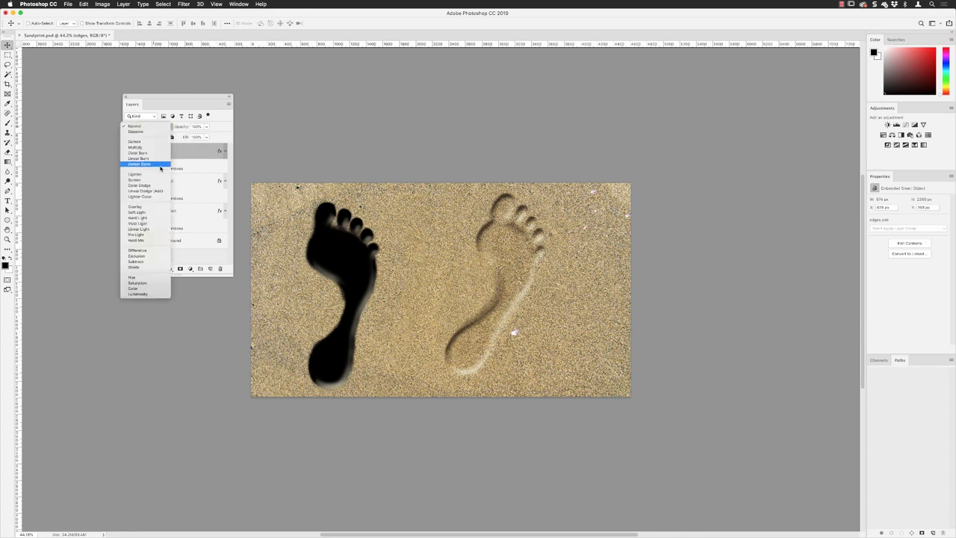
pyautogui.click(150, 212)
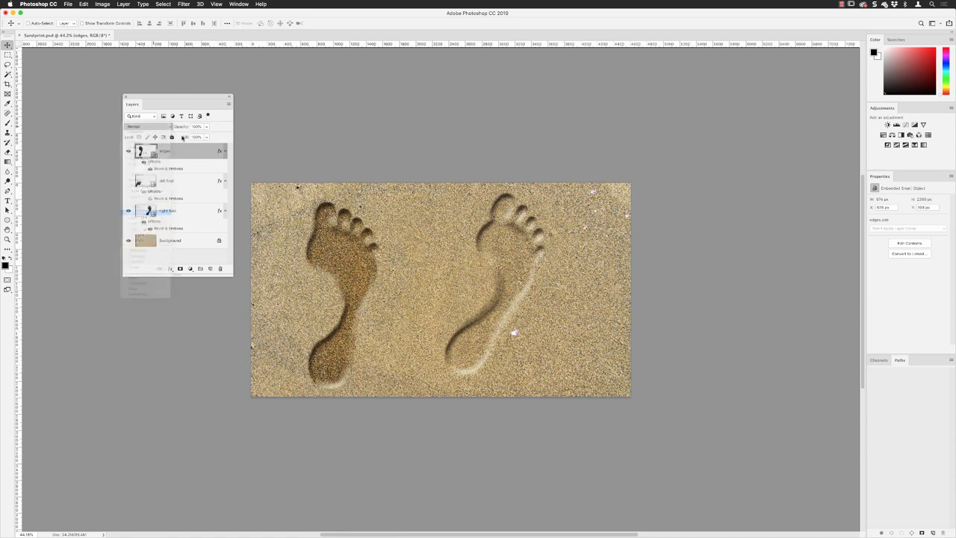
# Step: Set the edges smart object's fill to 15%
pyautogui.click(196, 137)
pyautogui.write('0')
pyautogui.press('Return')
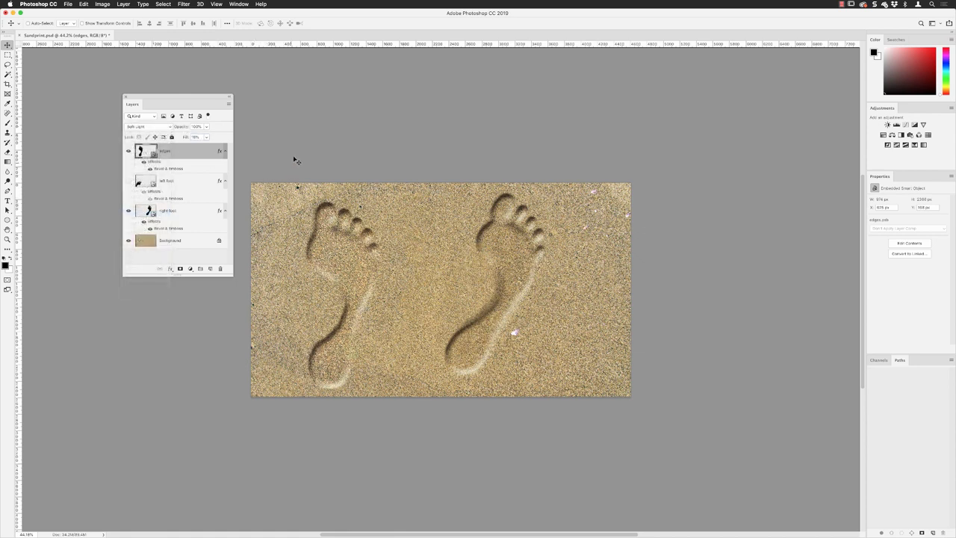
# Step: Rotate the edges footprint clockwise with Free Transform and move it closer alongside the right footprint
pyautogui.click(84, 4)
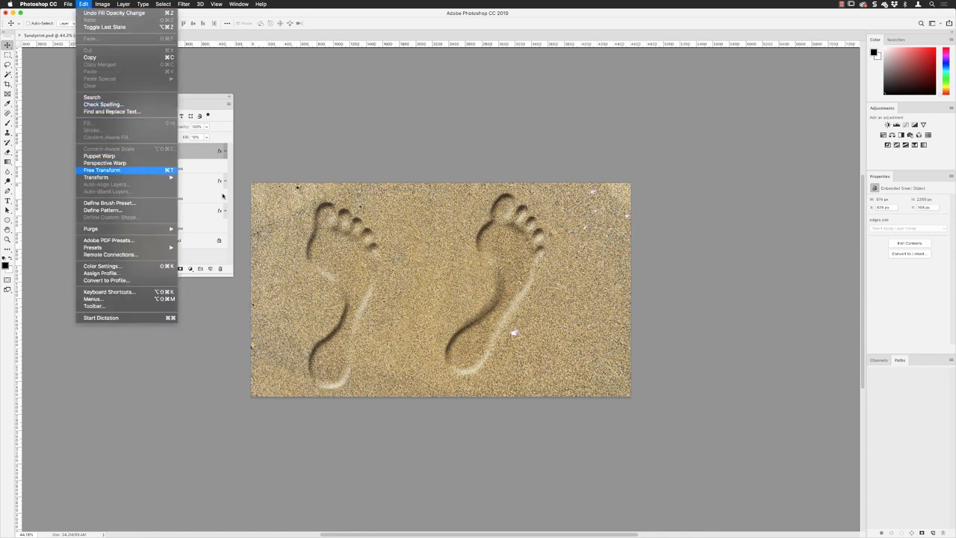
pyautogui.click(112, 170)
pyautogui.moveTo(383, 182); pyautogui.dragTo(423, 189)
pyautogui.press('Return')
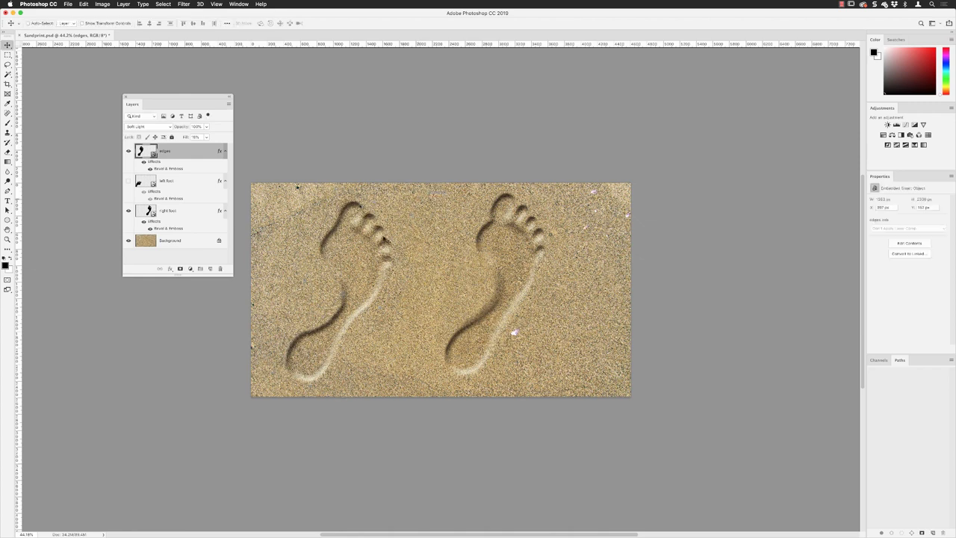
pyautogui.moveTo(376, 245)
pyautogui.mouseDown()
pyautogui.moveTo(389, 225)
pyautogui.moveTo(389, 236)
pyautogui.mouseUp()
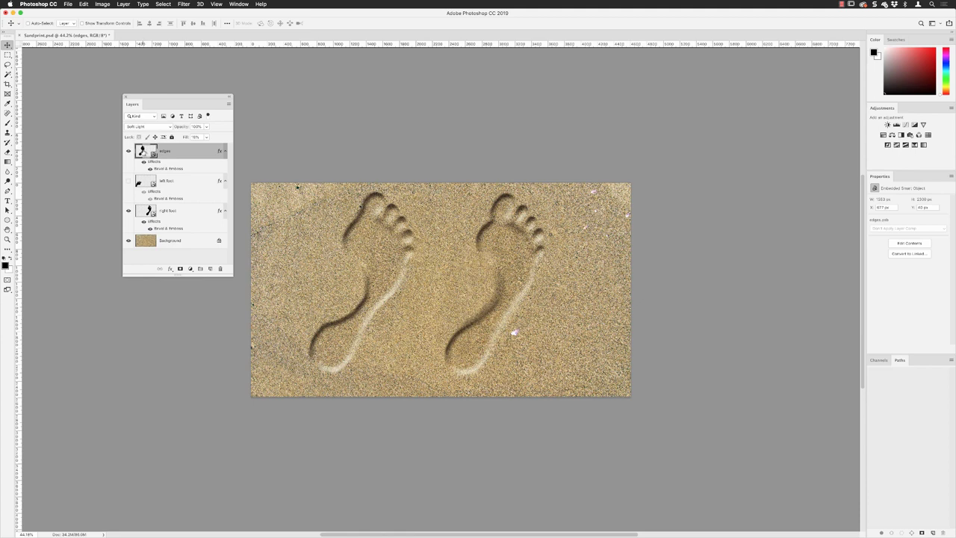
# Step: Open the edges smart object's contents and arrange them side by side with Sandprint.psd in a 2-up vertical layout
pyautogui.doubleClick(142, 150)
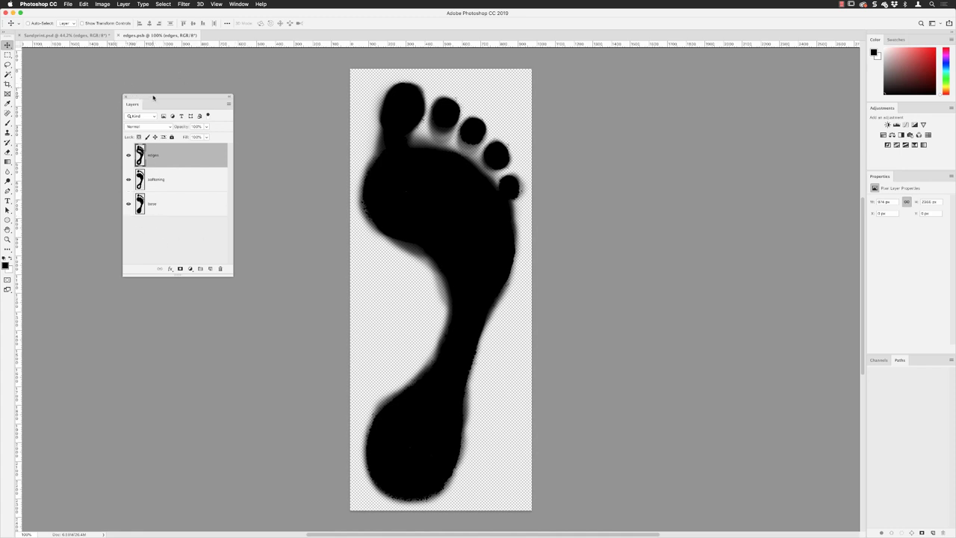
pyautogui.click(235, 5)
pyautogui.moveTo(236, 13)
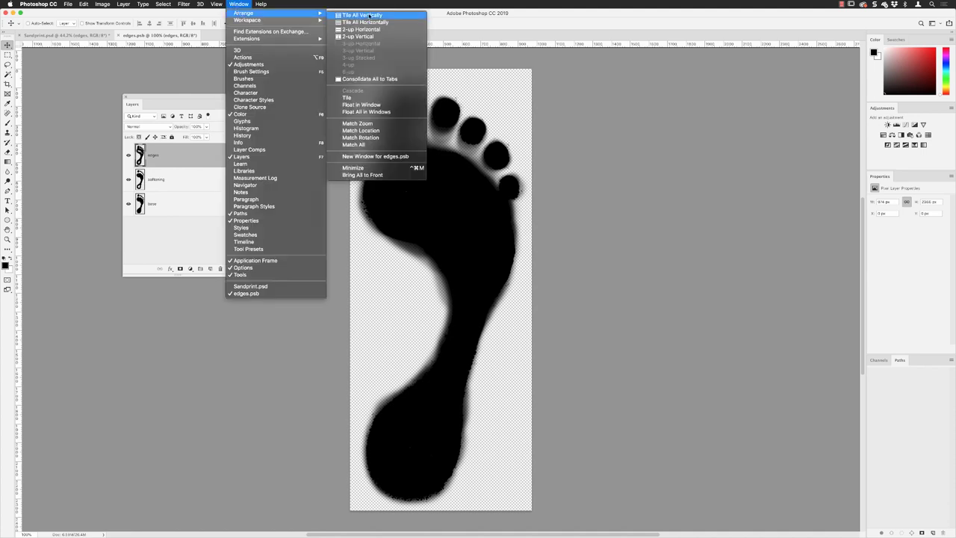
pyautogui.click(358, 37)
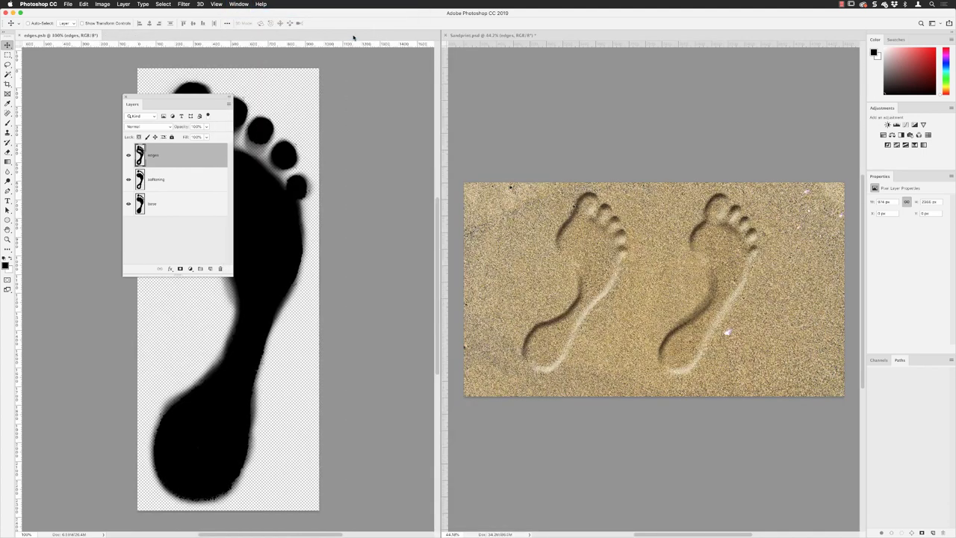
pyautogui.moveTo(193, 97); pyautogui.dragTo(100, 155)
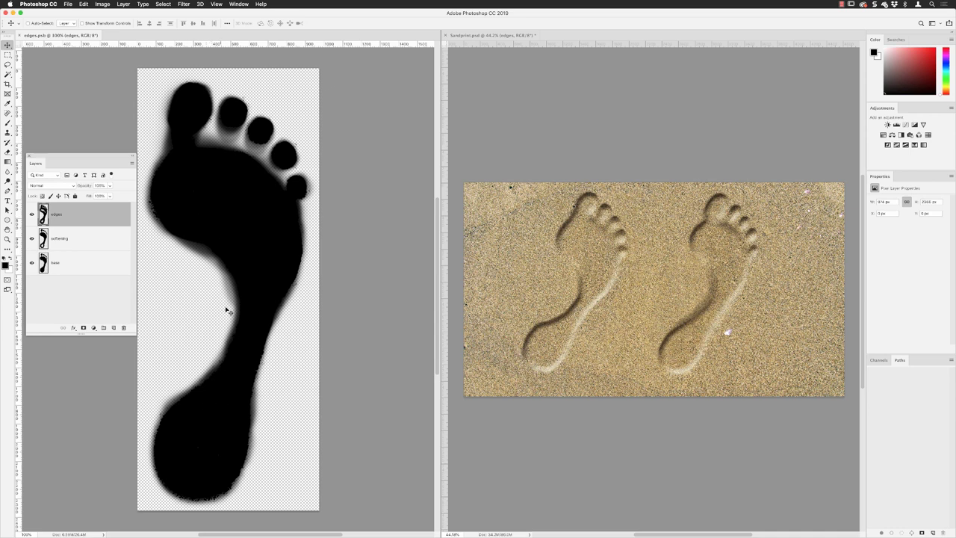
# Step: Paint faint shading along the foot's inner arch on the edges layer using a larger, softer black brush at 37% opacity
pyautogui.press('b')
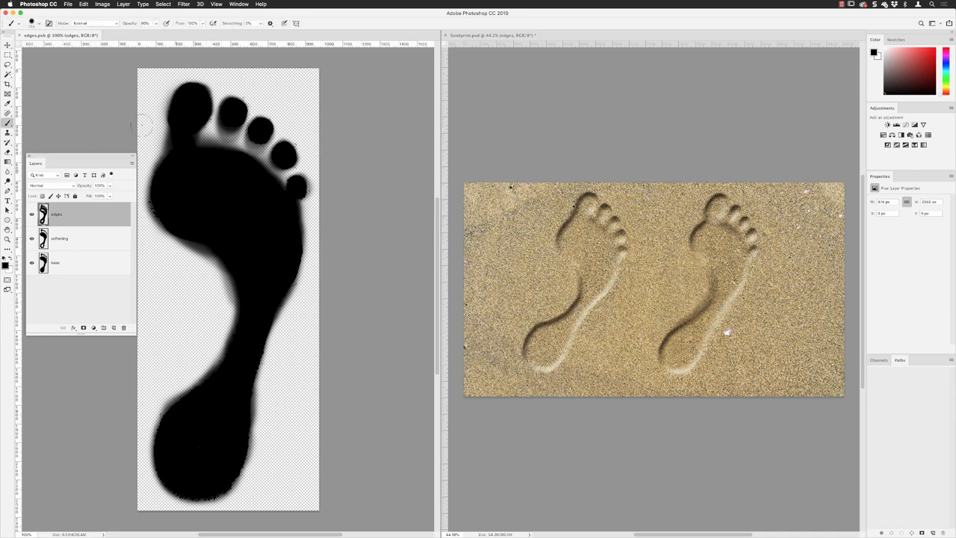
pyautogui.click(36, 25)
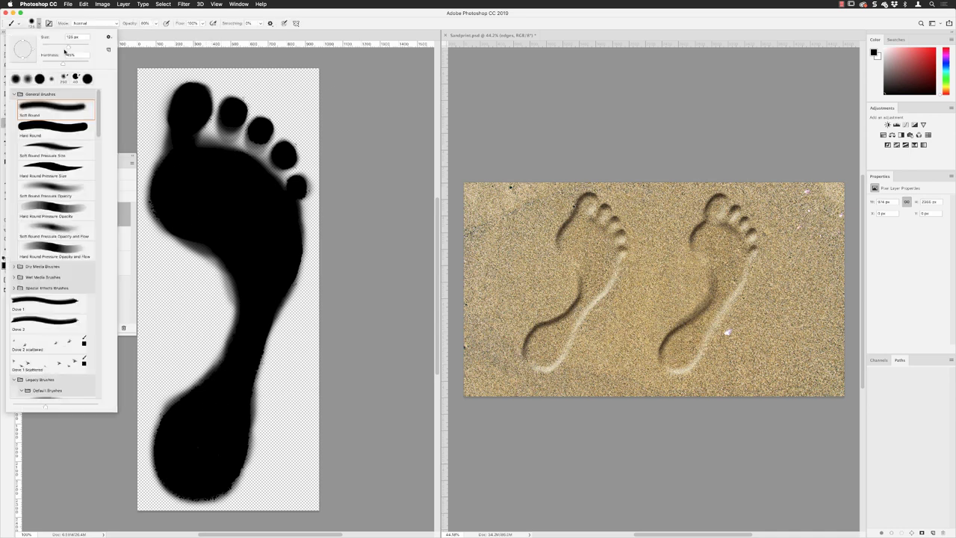
pyautogui.moveTo(67, 47)
pyautogui.mouseDown()
pyautogui.moveTo(82, 48)
pyautogui.moveTo(44, 66)
pyautogui.mouseUp()
pyautogui.press('Return')
pyautogui.moveTo(132, 26); pyautogui.dragTo(123, 27)
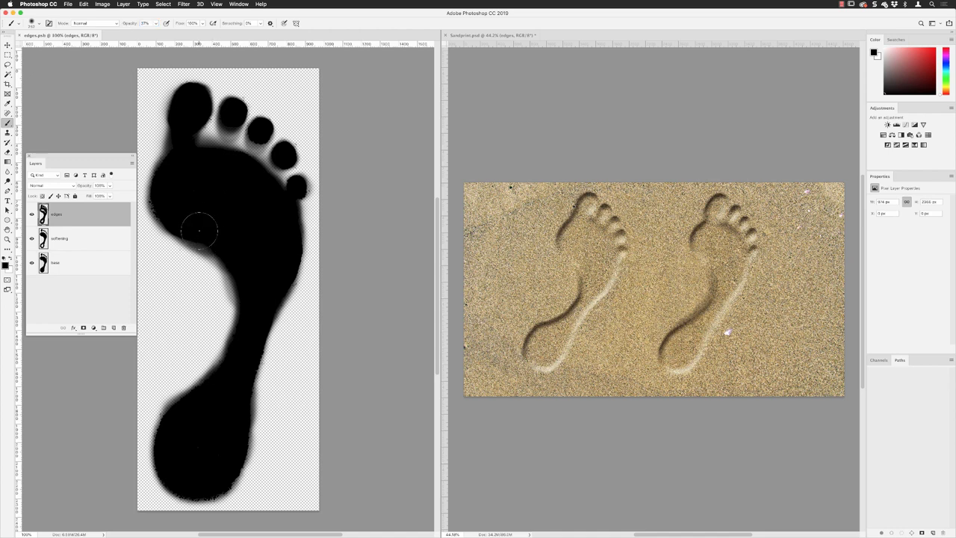
pyautogui.moveTo(203, 227)
pyautogui.mouseDown()
pyautogui.moveTo(235, 275)
pyautogui.moveTo(209, 233)
pyautogui.moveTo(240, 302)
pyautogui.moveTo(241, 325)
pyautogui.moveTo(242, 295)
pyautogui.moveTo(232, 338)
pyautogui.moveTo(241, 317)
pyautogui.moveTo(218, 377)
pyautogui.moveTo(224, 368)
pyautogui.moveTo(191, 405)
pyautogui.moveTo(216, 386)
pyautogui.moveTo(205, 402)
pyautogui.moveTo(245, 307)
pyautogui.moveTo(234, 237)
pyautogui.mouseUp()
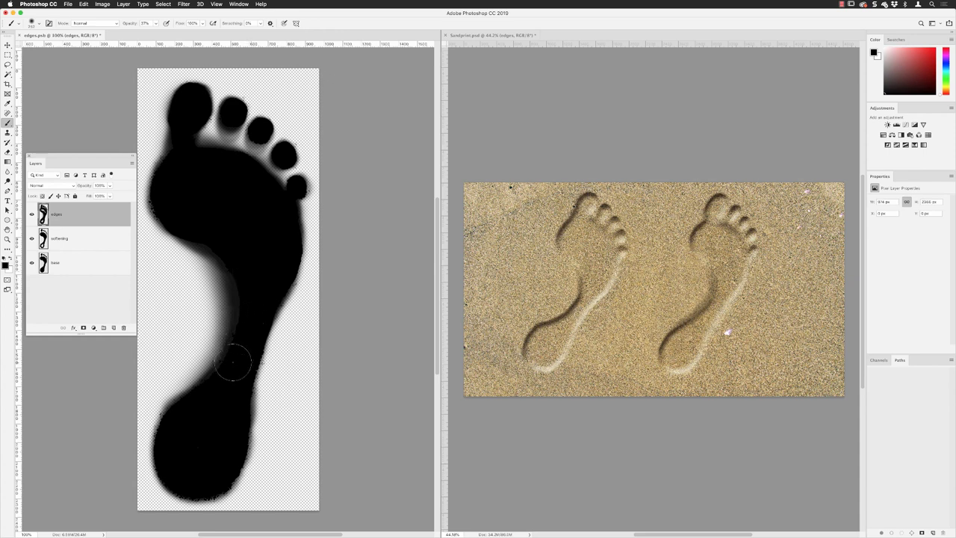
pyautogui.moveTo(207, 388); pyautogui.dragTo(246, 320)
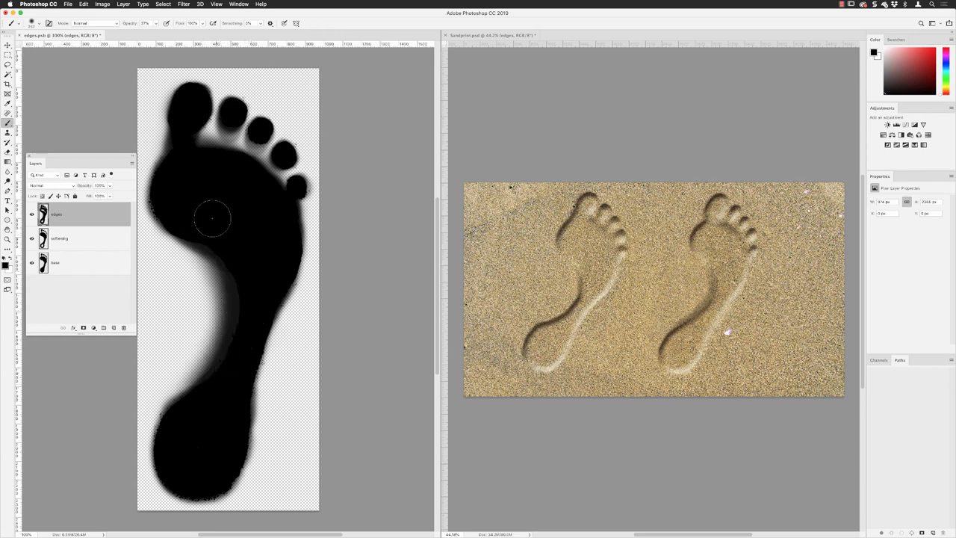
# Step: Save the edges smart object's contents to update the footprint in Sandprint.psd with the new arch shading
pyautogui.click(68, 4)
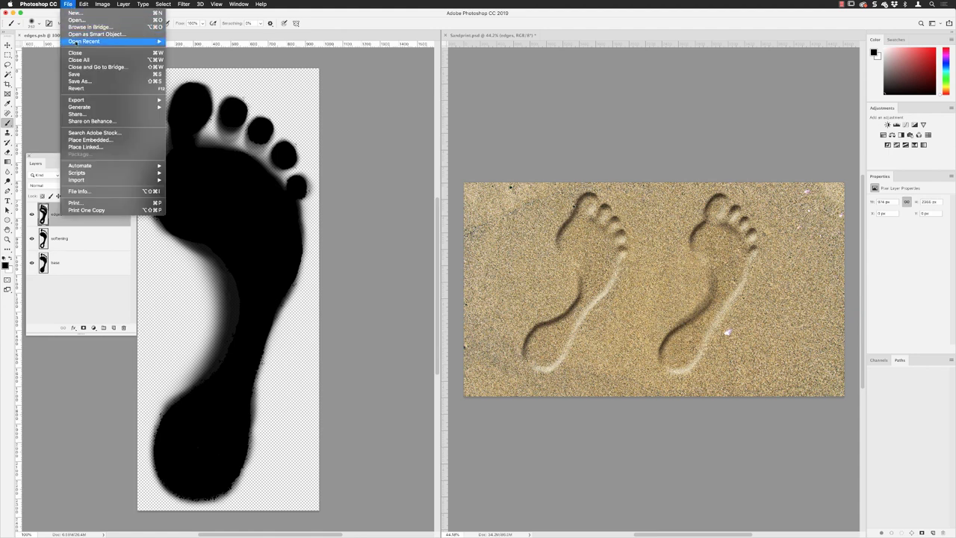
pyautogui.click(74, 74)
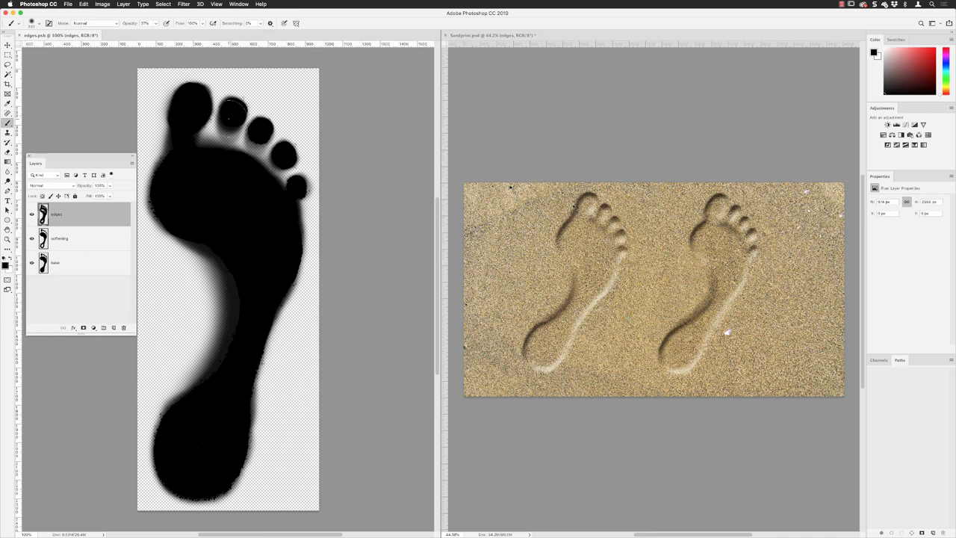
# Step: Paint soft black shading from the second toe toward the ball of the foot and save the smart object's contents
pyautogui.moveTo(232, 112)
pyautogui.mouseDown()
pyautogui.moveTo(221, 154)
pyautogui.moveTo(193, 148)
pyautogui.moveTo(203, 153)
pyautogui.moveTo(198, 128)
pyautogui.moveTo(214, 155)
pyautogui.moveTo(236, 158)
pyautogui.moveTo(221, 152)
pyautogui.moveTo(269, 213)
pyautogui.mouseUp()
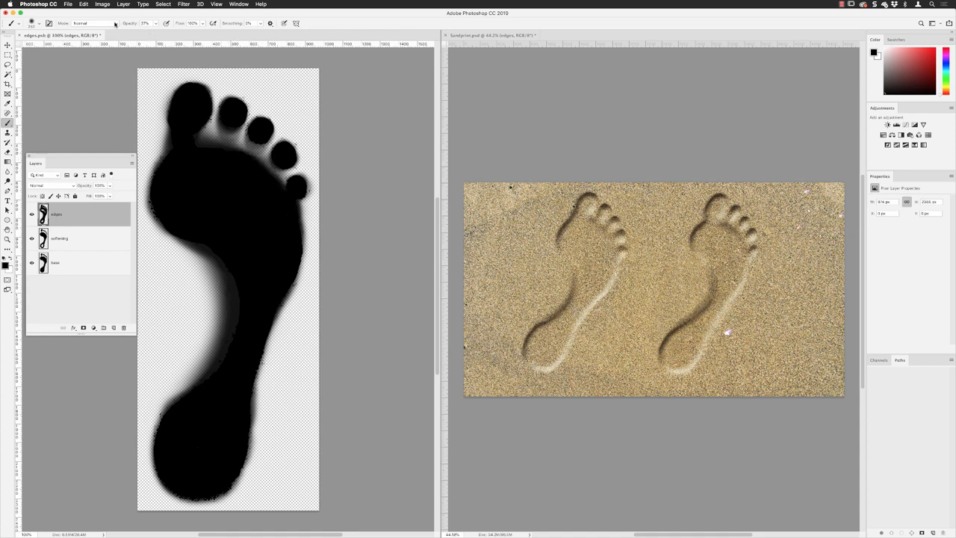
pyautogui.click(68, 4)
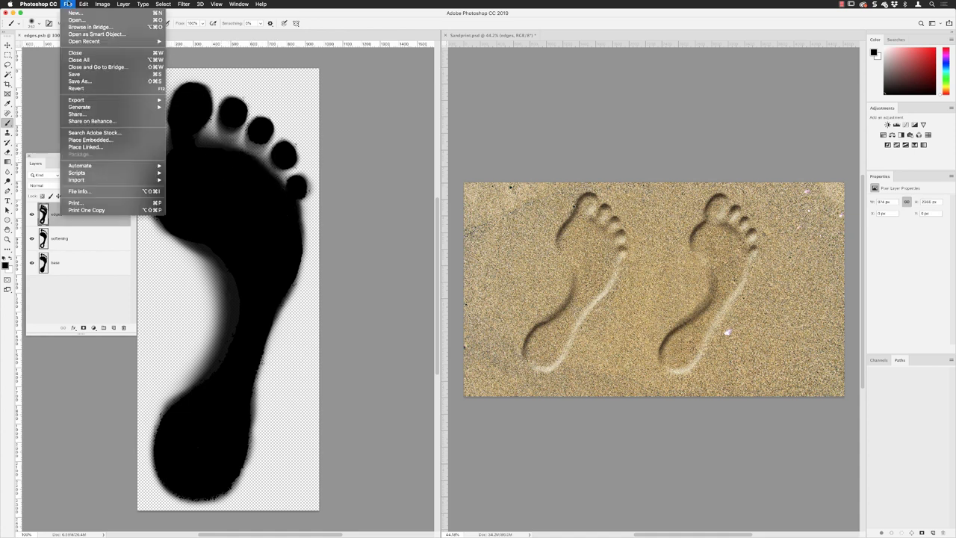
pyautogui.click(74, 75)
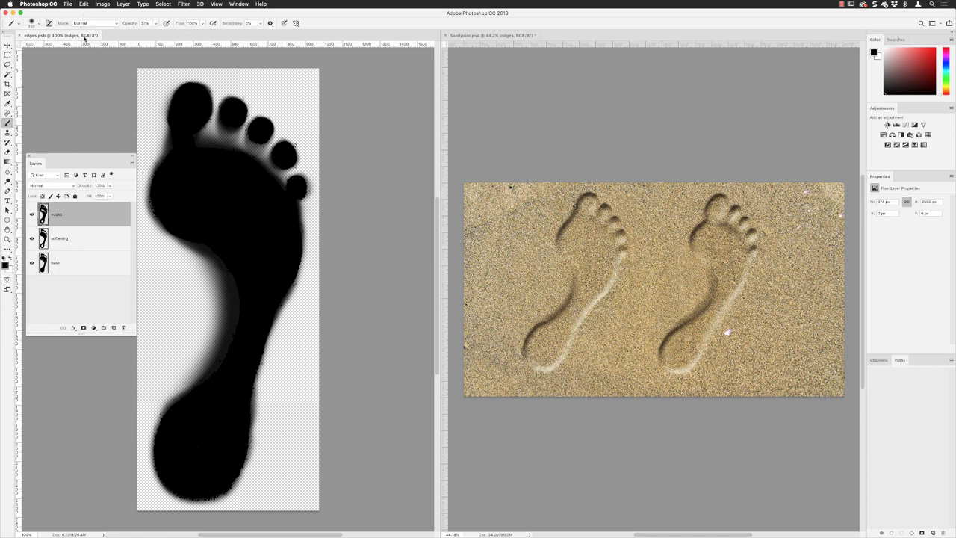
# Step: Undo the latest brush strokes around the toes on the edges layer and save the smart object's contents again
pyautogui.click(84, 4)
pyautogui.click(87, 13)
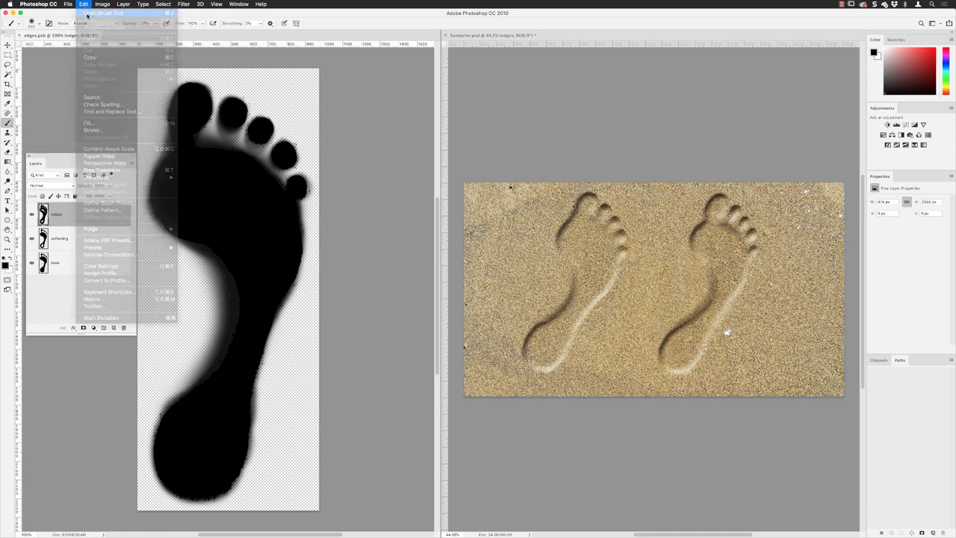
pyautogui.press('super+z')
pyautogui.press('super+z')
pyautogui.press('super+z')
pyautogui.press('super+z')
pyautogui.press('super+z')
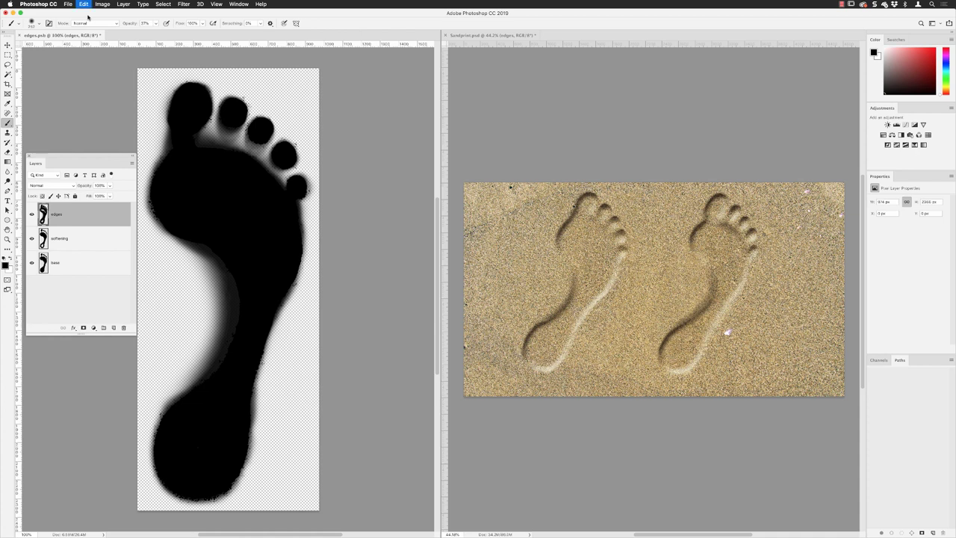
pyautogui.press('super+z')
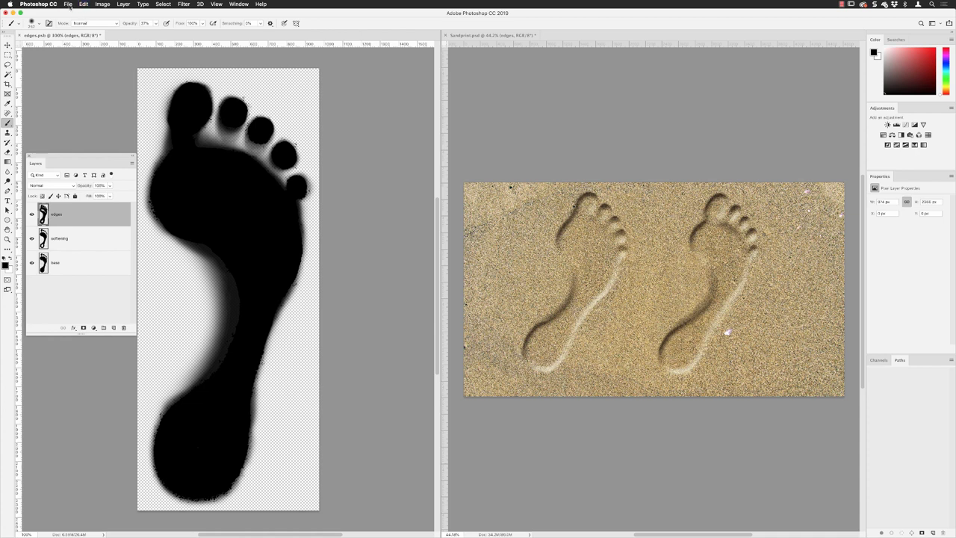
pyautogui.click(68, 5)
pyautogui.click(75, 75)
pyautogui.moveTo(270, 195); pyautogui.dragTo(263, 191)
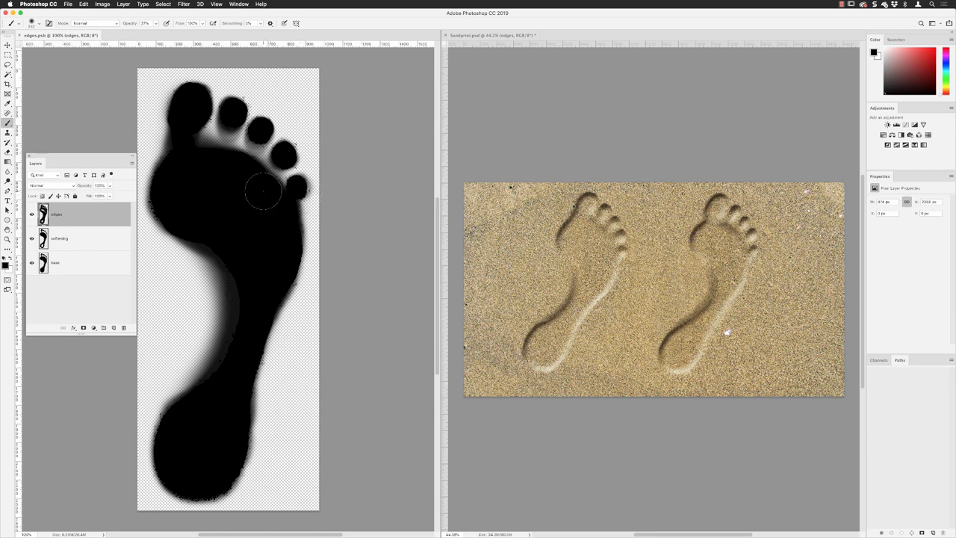